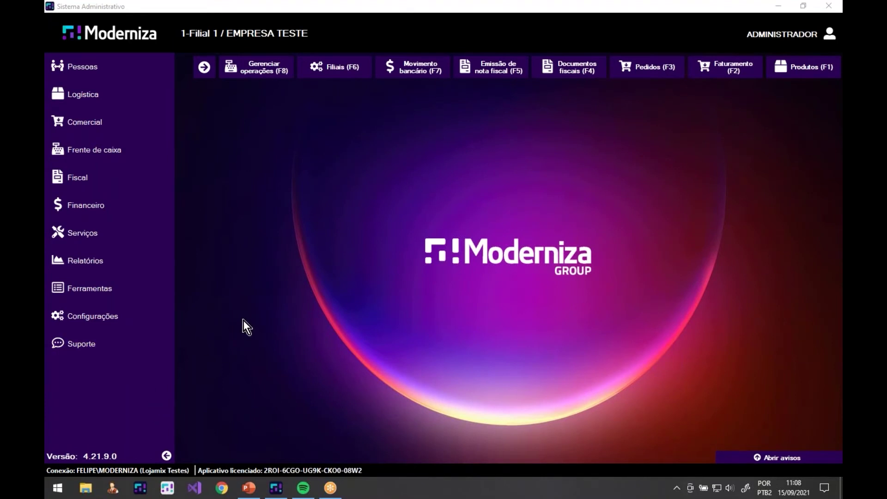
# - Open the system parameters (Parâmetros de sistema) and filter them by the description "fide"
pyautogui.click(139, 314)
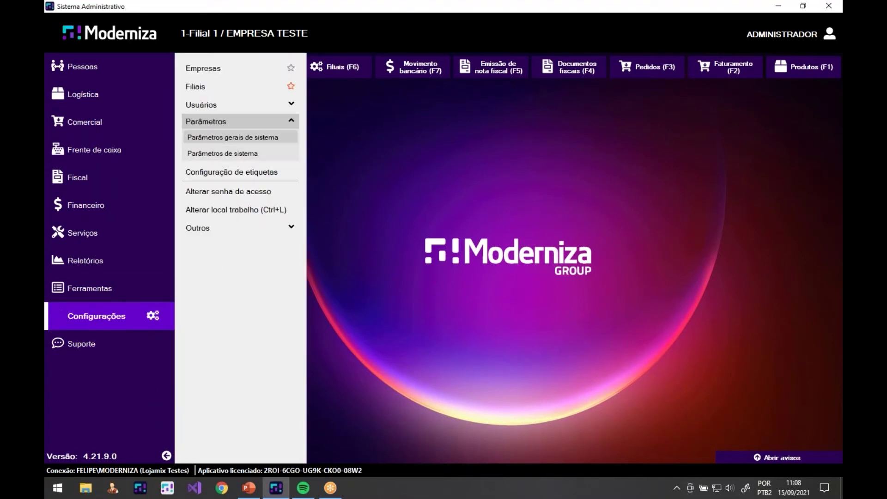
pyautogui.click(248, 153)
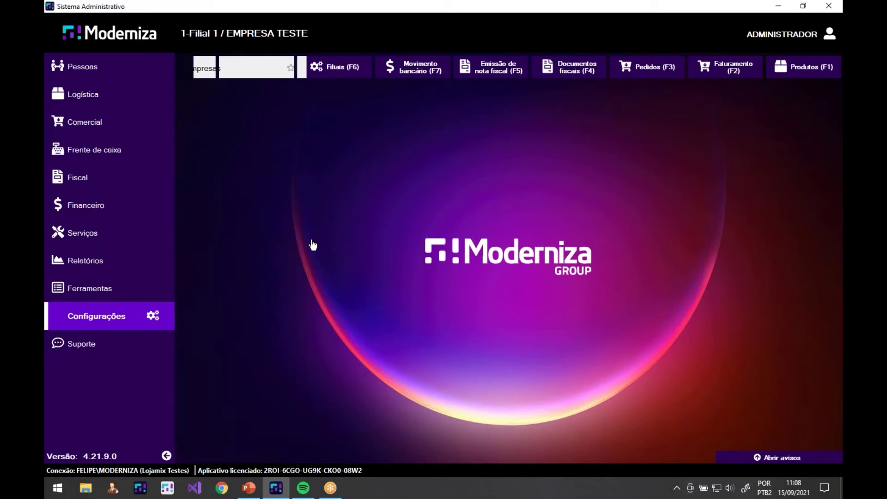
pyautogui.click(484, 155)
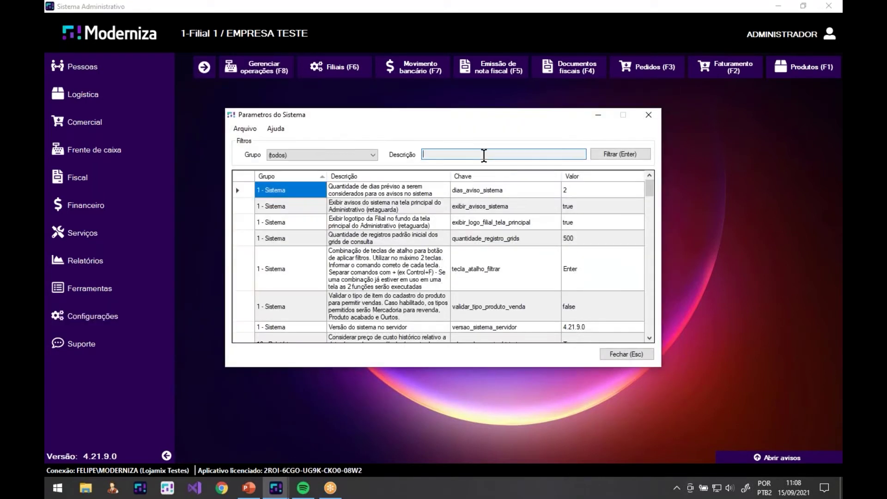
pyautogui.write('fide')
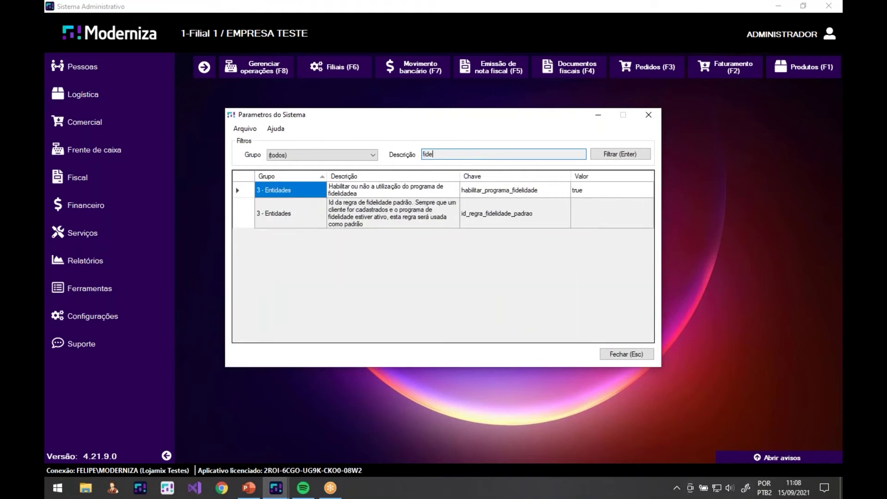
# - Examine the habilitar_programa_fidelidade parameter and its value, and close the system parameters window
pyautogui.click(476, 193)
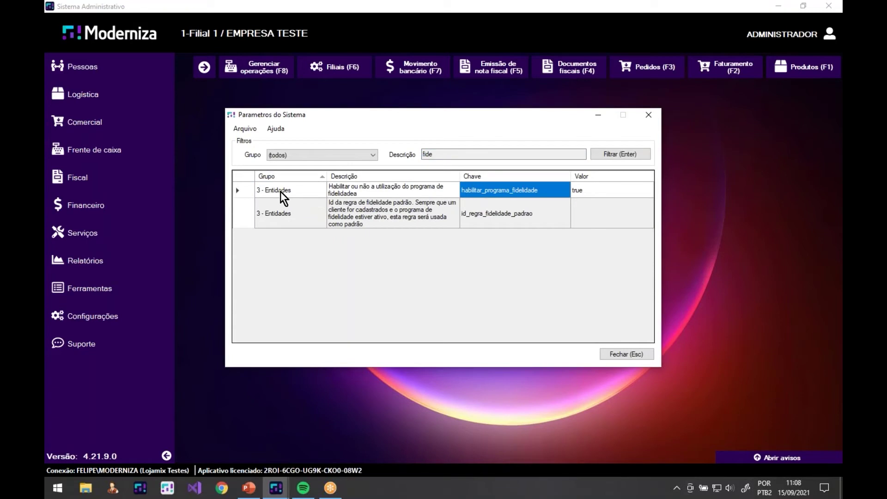
pyautogui.click(578, 193)
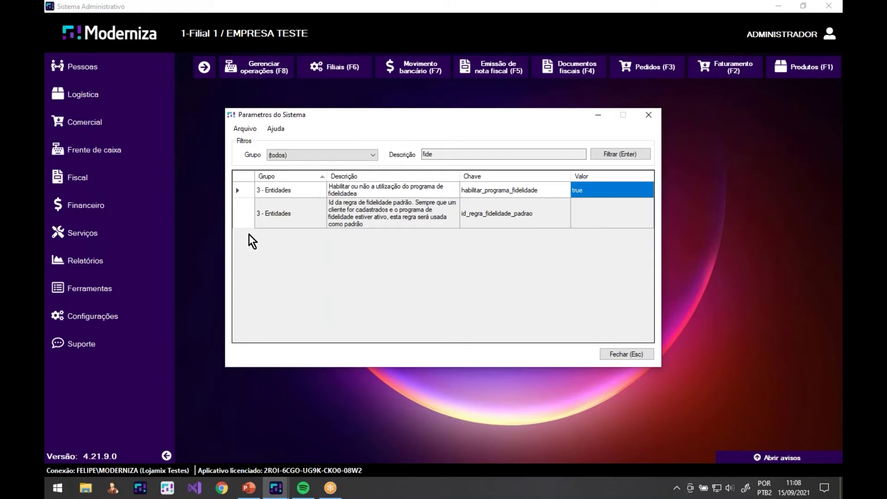
pyautogui.hotkey('alt', 'Tab')
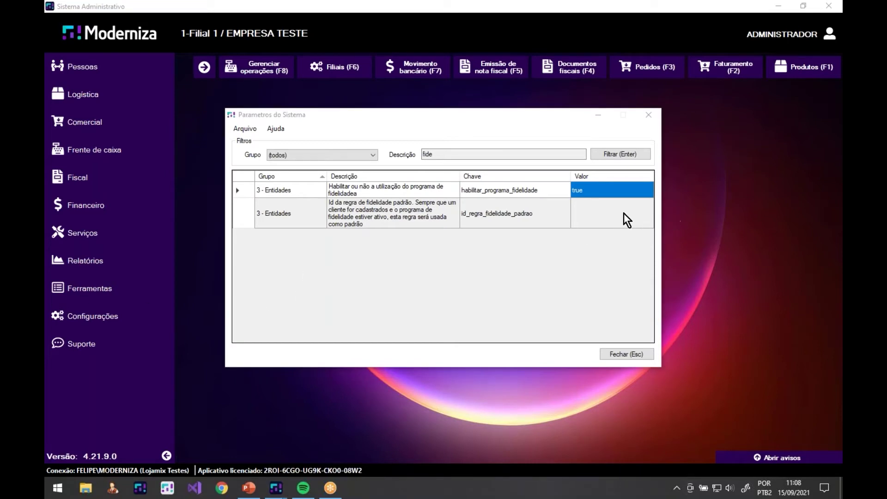
pyautogui.click(630, 352)
pyautogui.click(630, 353)
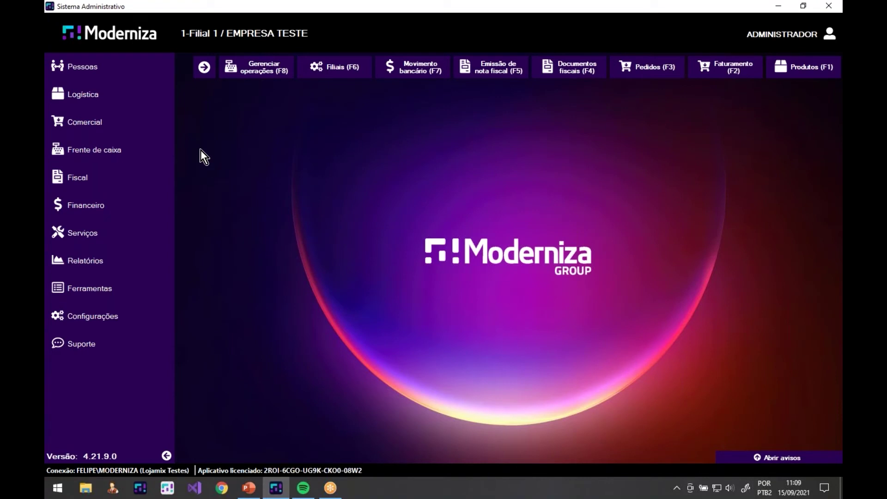
# - Open the loyalty programme's scoring rules and bring up the rule "Regra Clientes Classe Ouro" for editing
pyautogui.click(114, 71)
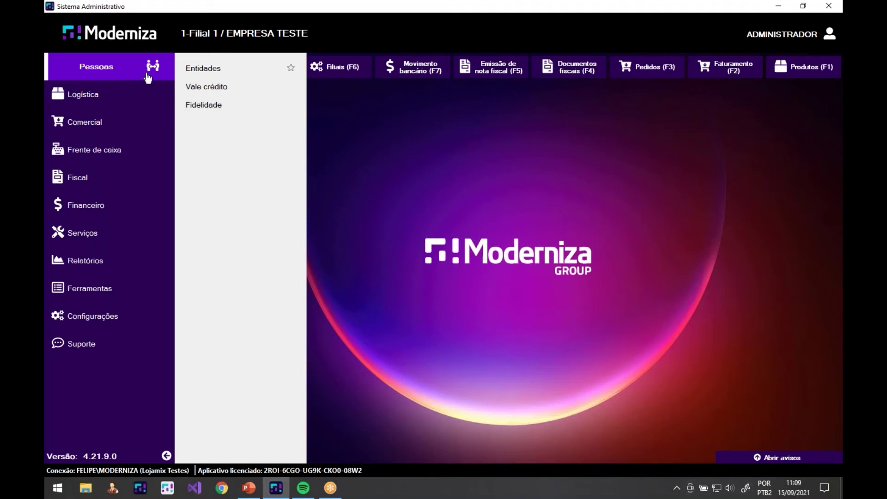
pyautogui.click(214, 113)
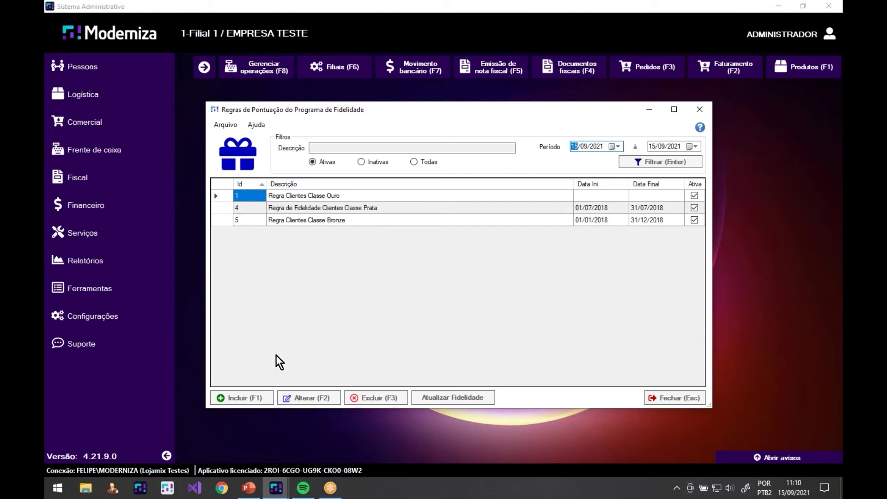
pyautogui.click(346, 196)
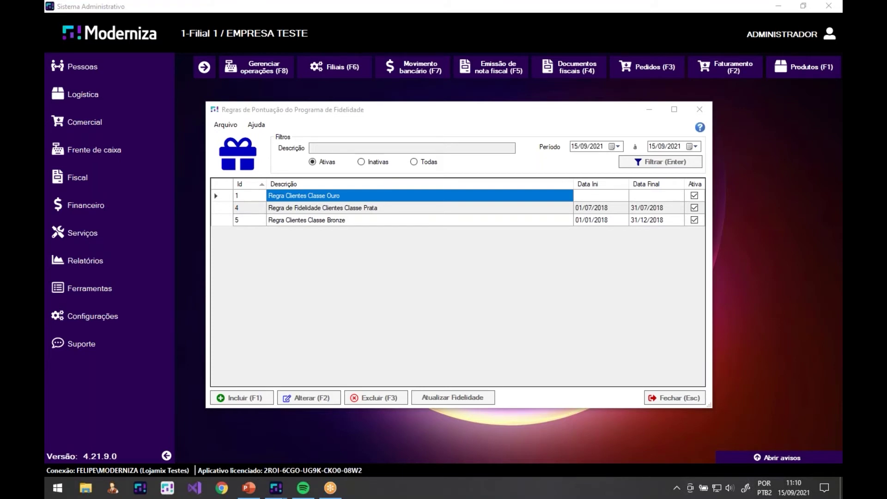
pyautogui.click(337, 198)
pyautogui.doubleClick(337, 198)
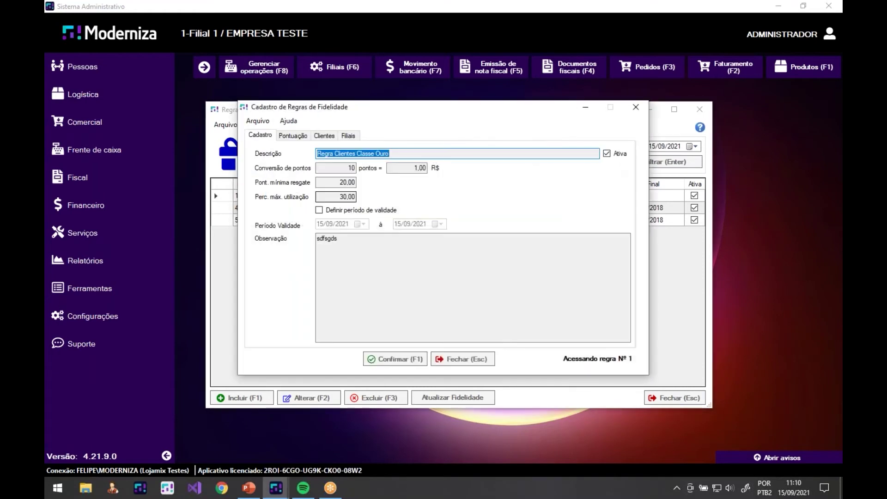
# - Examine the rule's description and its conversion of points into reais in the registration data
pyautogui.click(394, 152)
pyautogui.moveTo(395, 152); pyautogui.dragTo(270, 156)
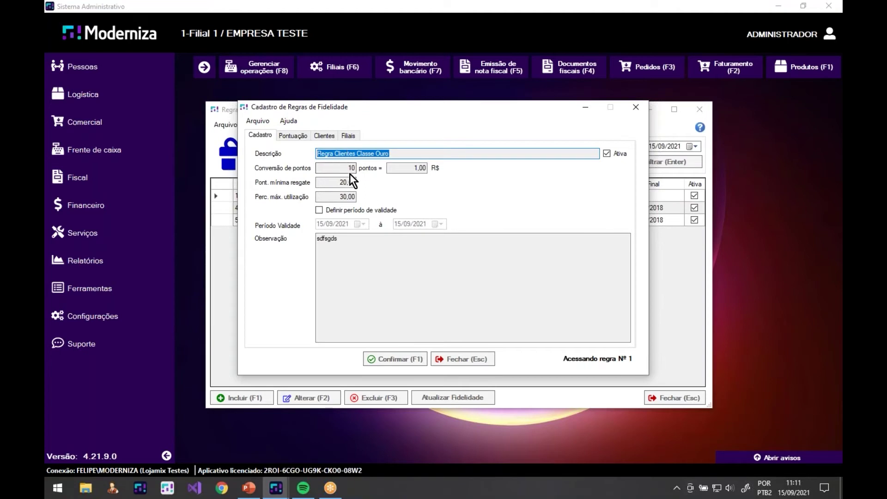
pyautogui.moveTo(339, 170)
pyautogui.click(346, 171)
pyautogui.doubleClick(349, 167)
pyautogui.doubleClick(407, 168)
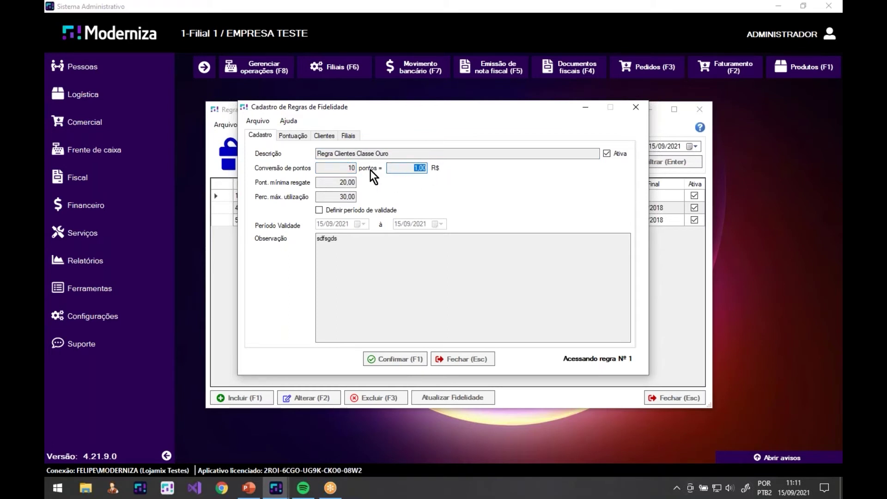
pyautogui.doubleClick(352, 168)
pyautogui.doubleClick(419, 168)
# - Review the rule's minimum redemption score, maximum usage percentage and observation text
pyautogui.click(337, 181)
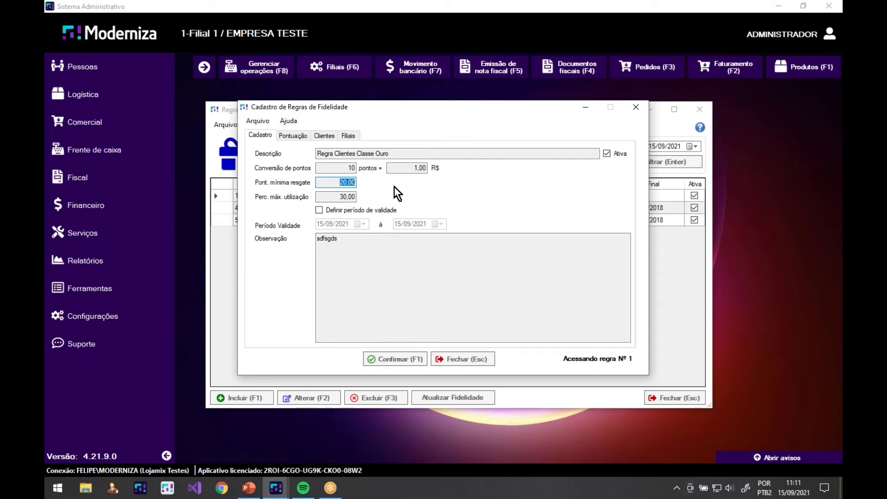
pyautogui.click(356, 199)
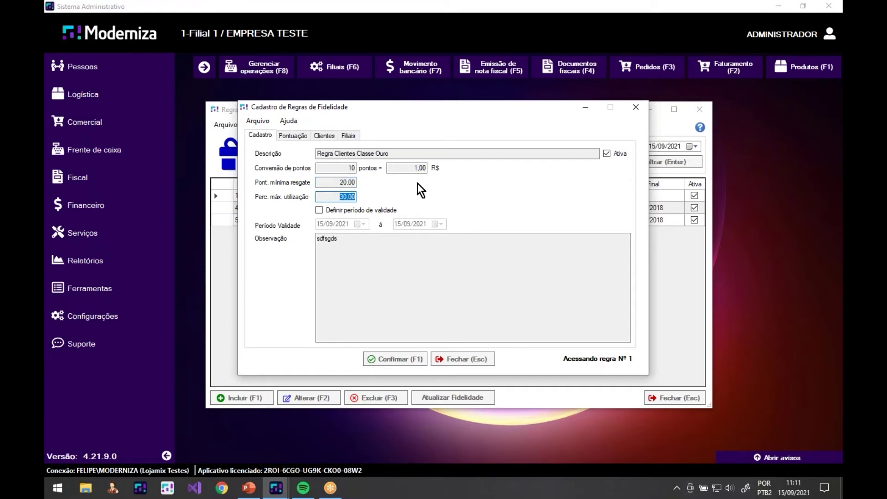
pyautogui.click(407, 168)
pyautogui.moveTo(338, 198); pyautogui.dragTo(396, 200)
pyautogui.click(363, 246)
pyautogui.moveTo(350, 248); pyautogui.dragTo(324, 240)
pyautogui.click(416, 260)
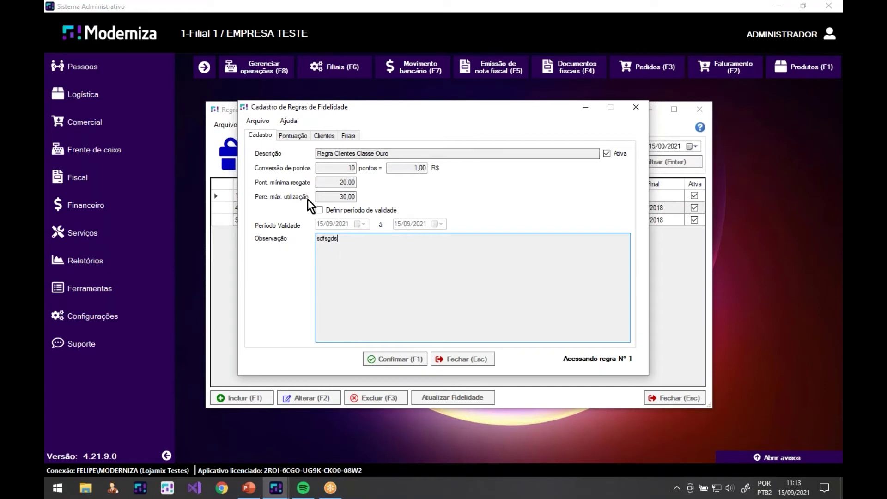
# - Show the rule's Pontuação settings and examine the from, to and R$/point fields used to generate points
pyautogui.click(303, 135)
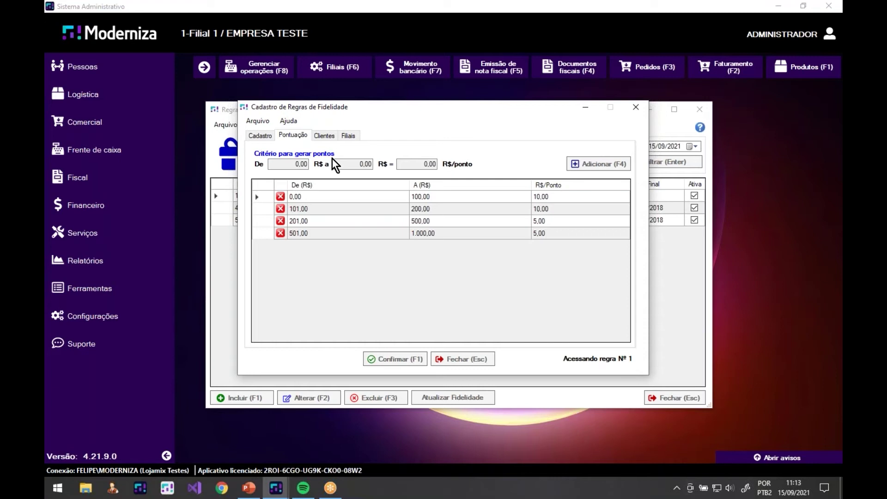
pyautogui.click(292, 165)
pyautogui.click(339, 163)
pyautogui.click(290, 165)
pyautogui.click(341, 163)
pyautogui.click(409, 163)
# - Examine the first and third purchase ranges in the scoring table and compare their R$/point rates
pyautogui.click(405, 198)
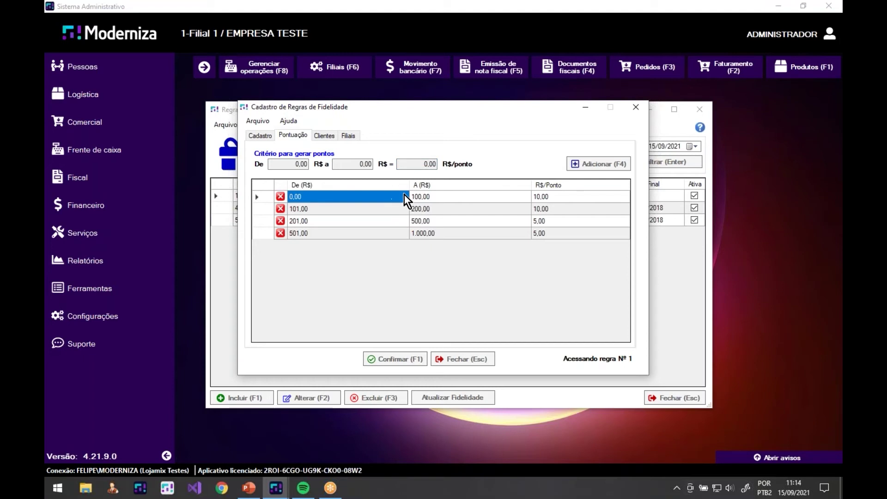
pyautogui.click(415, 199)
pyautogui.moveTo(395, 198); pyautogui.dragTo(420, 190)
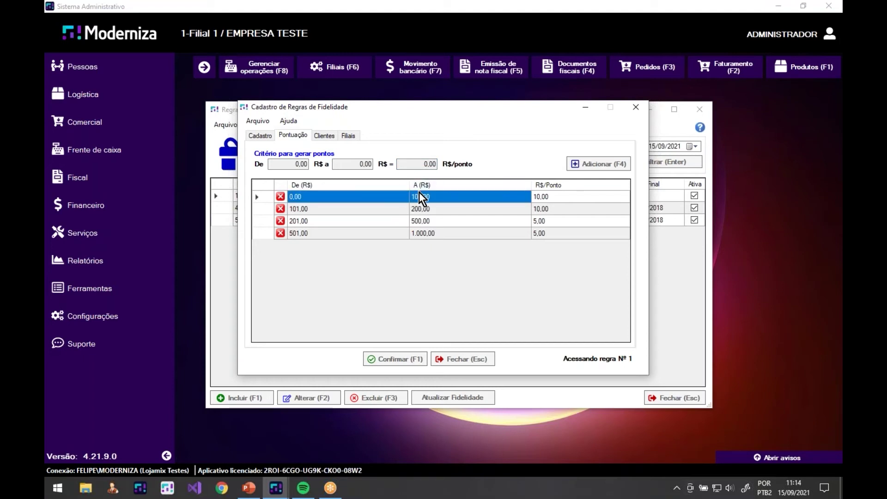
pyautogui.click(553, 198)
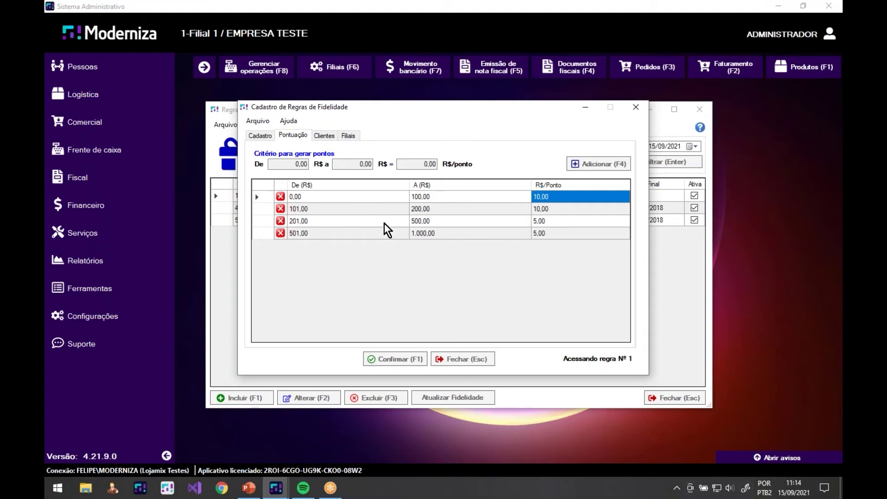
pyautogui.click(434, 222)
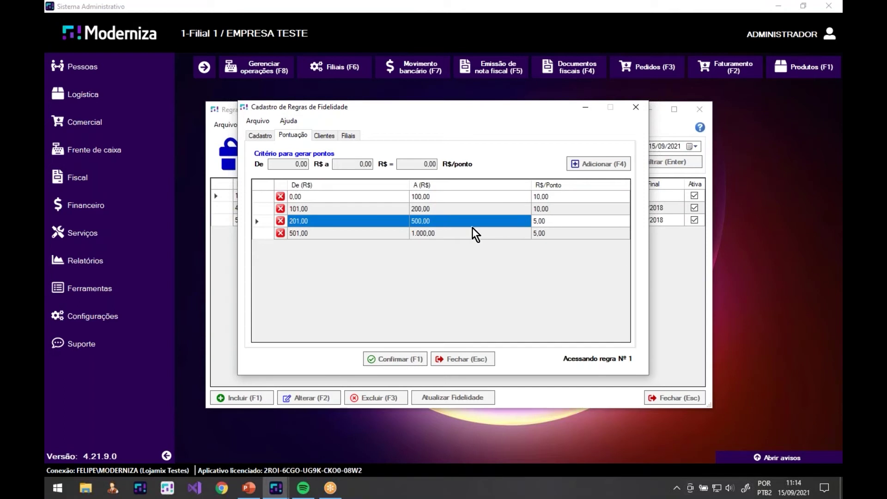
pyautogui.click(537, 224)
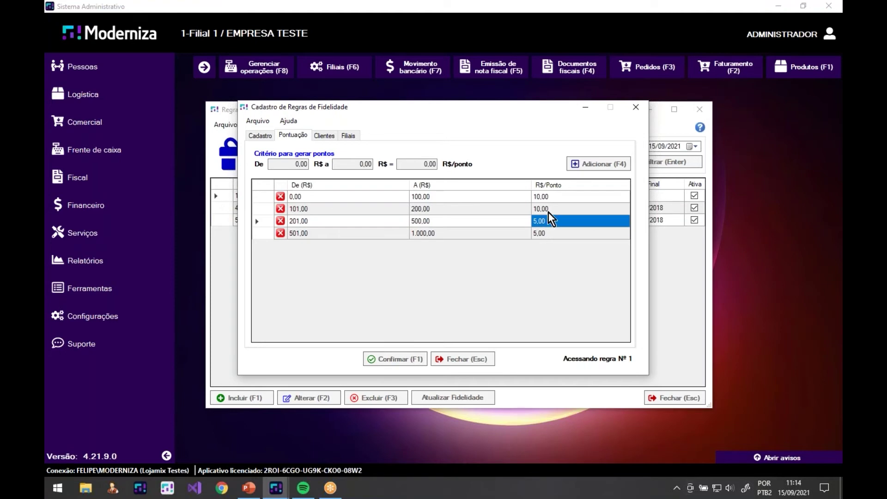
pyautogui.click(551, 198)
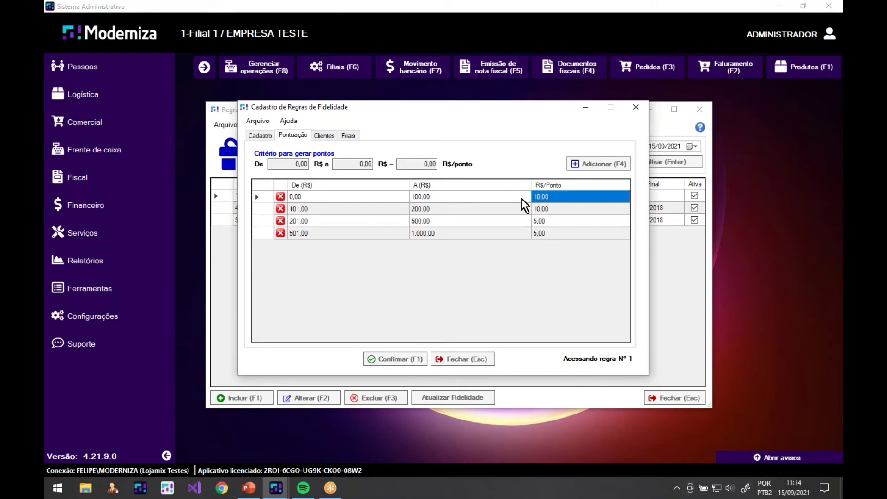
pyautogui.click(540, 208)
pyautogui.click(542, 221)
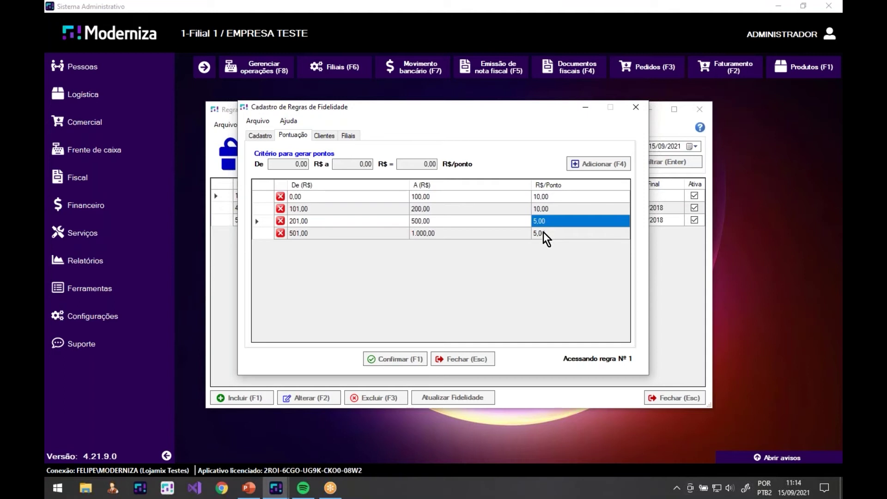
# - Review how the two lowest purchase ranges share one R$/point rate and check the rate of the range starting at 201,00
pyautogui.moveTo(345, 195); pyautogui.dragTo(528, 219)
pyautogui.click(472, 213)
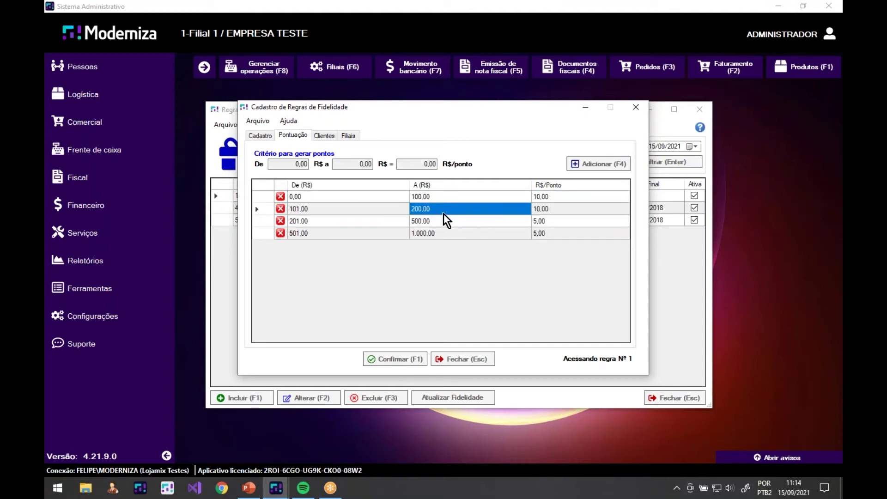
pyautogui.click(375, 199)
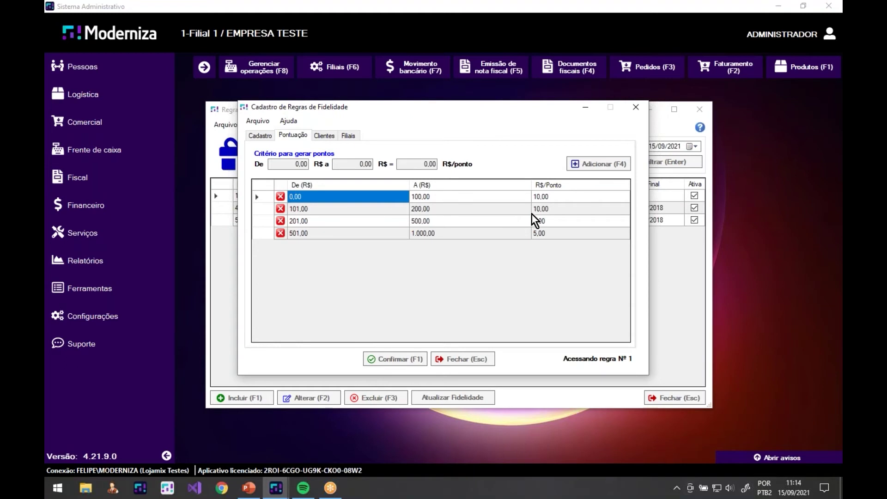
pyautogui.click(448, 210)
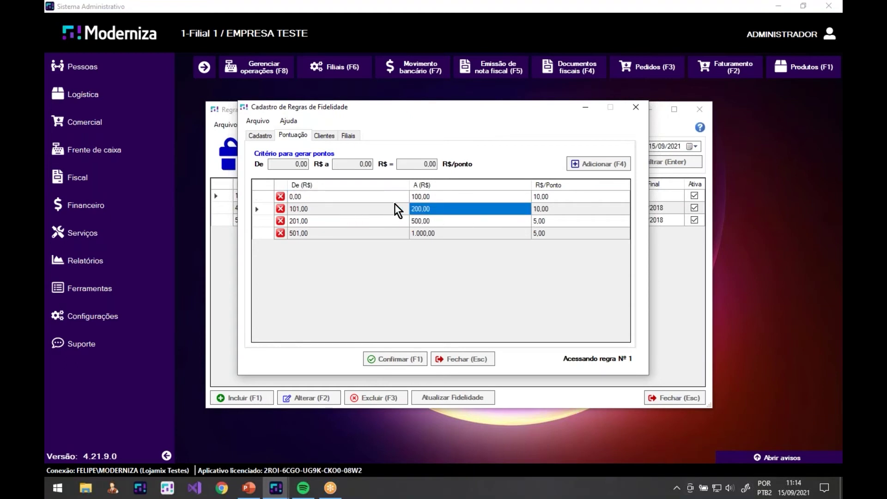
pyautogui.moveTo(376, 202); pyautogui.dragTo(425, 209)
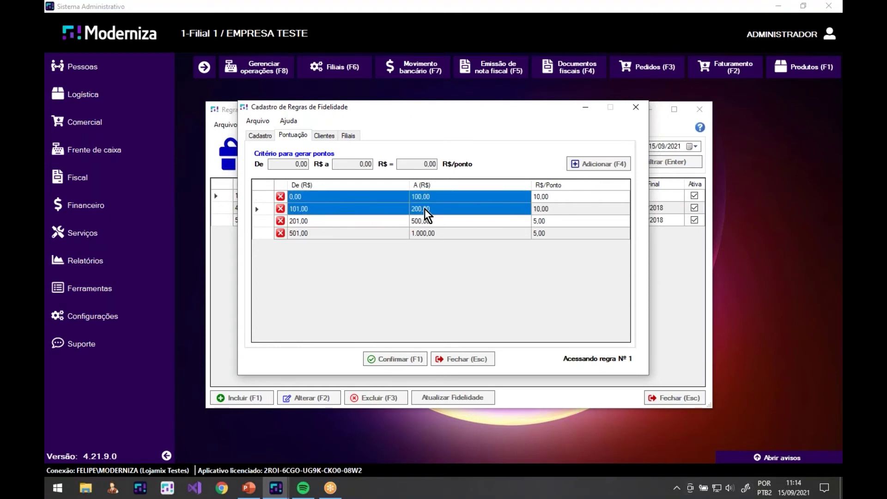
pyautogui.click(549, 212)
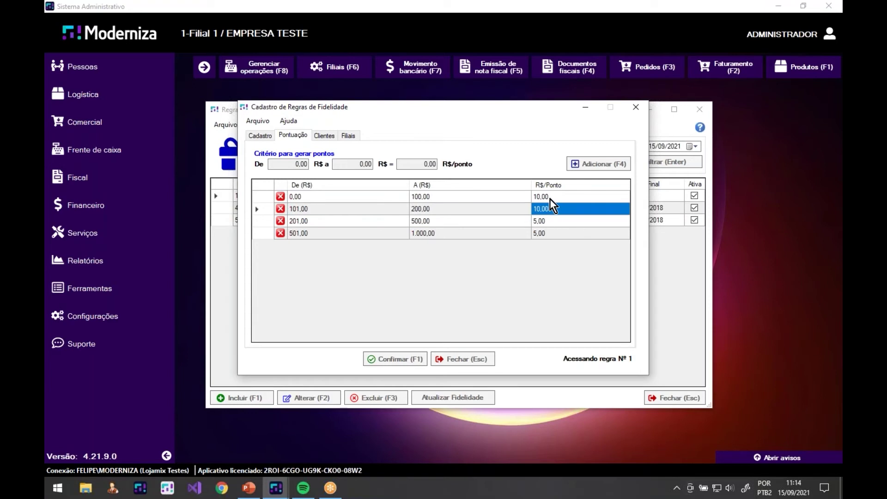
pyautogui.moveTo(550, 198); pyautogui.dragTo(553, 206)
pyautogui.moveTo(350, 223); pyautogui.dragTo(442, 222)
pyautogui.click(541, 220)
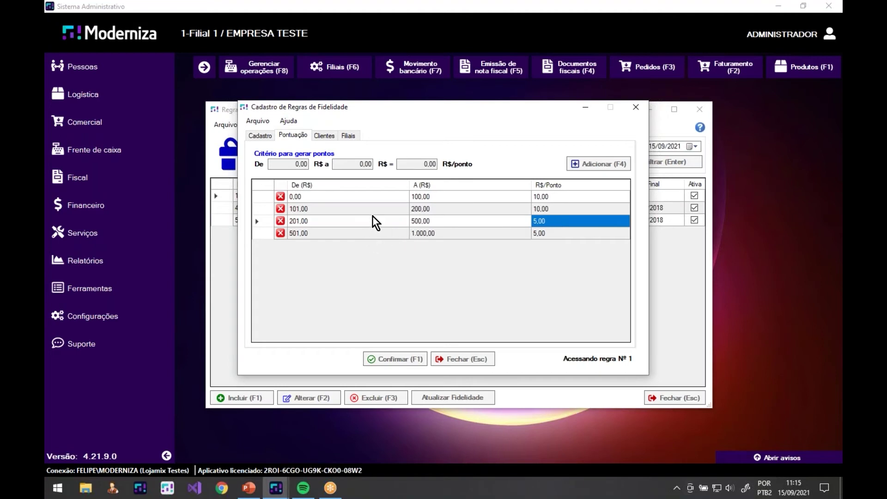
# - Check the highest purchase range, starting at 501,00, and compare the R$/Ponto rates across all scoring ranges
pyautogui.moveTo(398, 231); pyautogui.dragTo(439, 227)
pyautogui.click(478, 234)
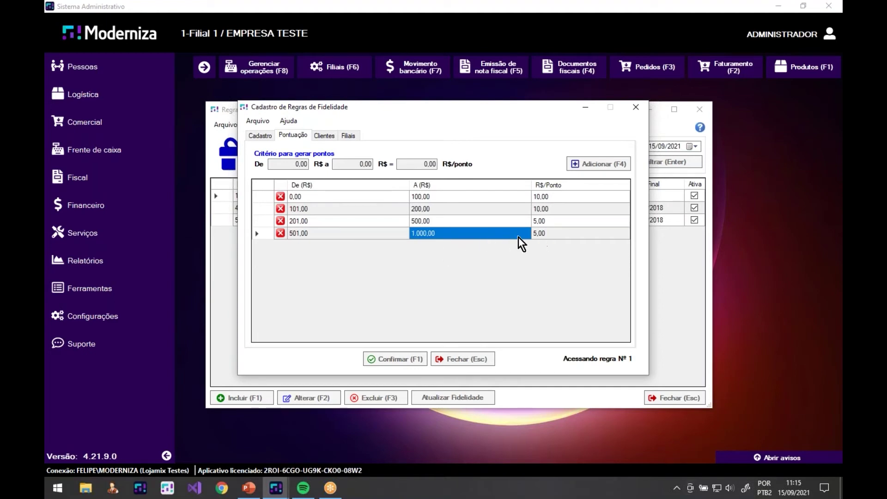
pyautogui.click(261, 235)
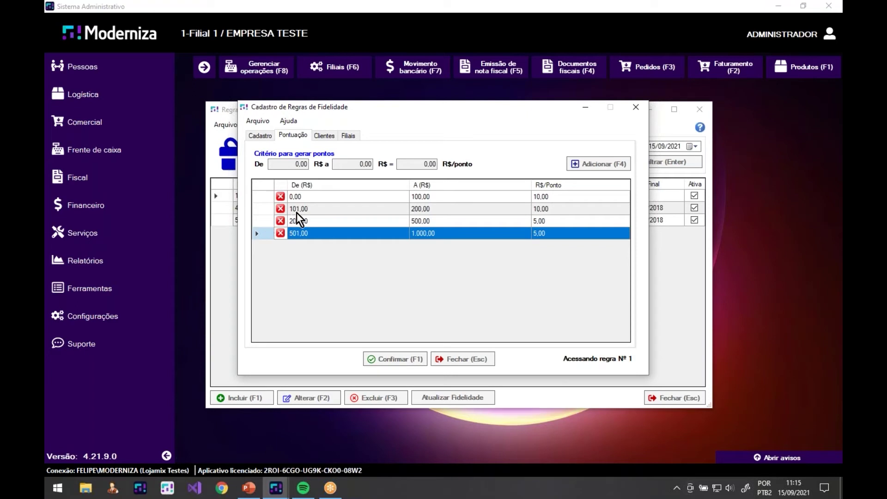
pyautogui.click(475, 219)
pyautogui.moveTo(554, 199); pyautogui.dragTo(555, 232)
pyautogui.moveTo(555, 199); pyautogui.dragTo(555, 208)
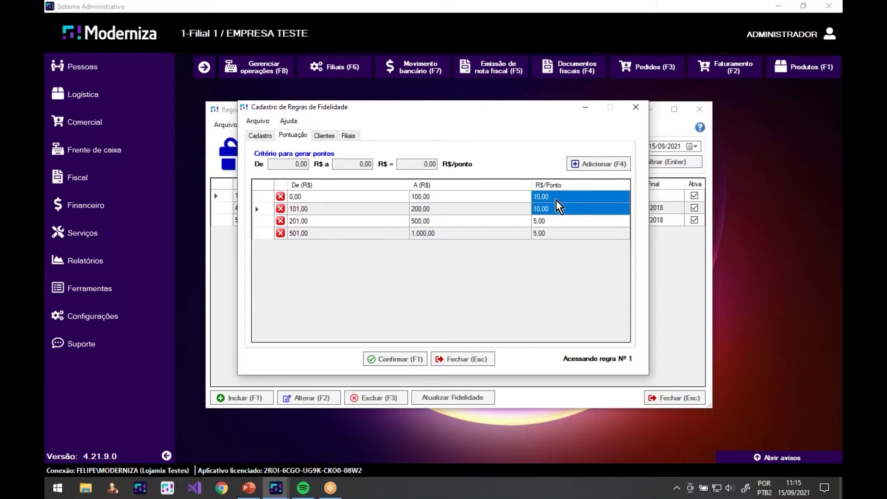
pyautogui.click(536, 210)
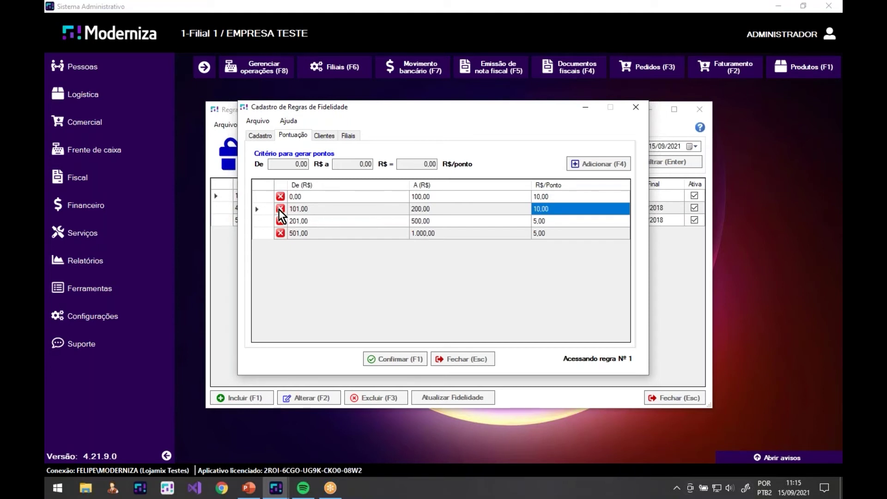
# - Examine the scoring ranges starting at 0,00, 101,00 and 201,00, checking their limits and R$/Ponto rates
pyautogui.click(543, 221)
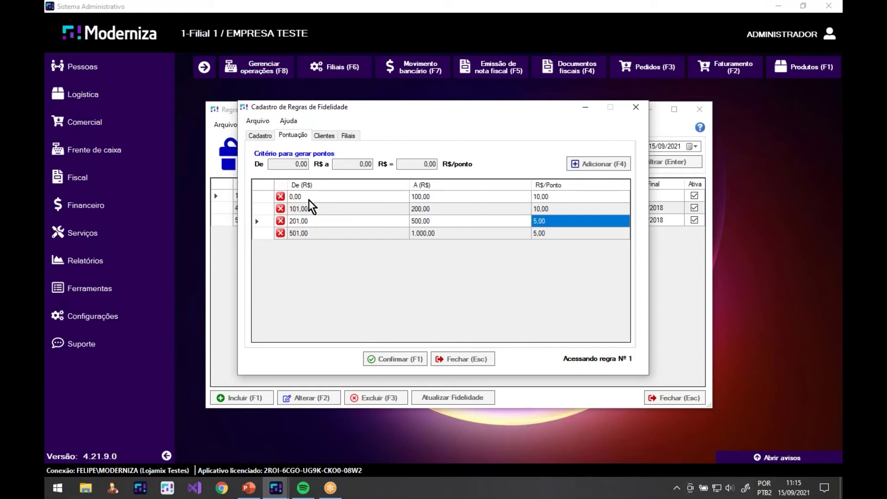
pyautogui.moveTo(309, 200); pyautogui.dragTo(423, 197)
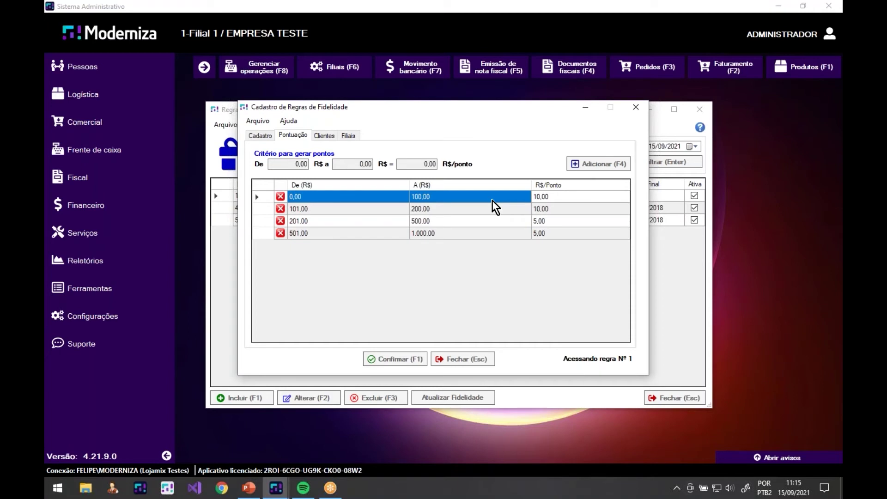
pyautogui.click(313, 212)
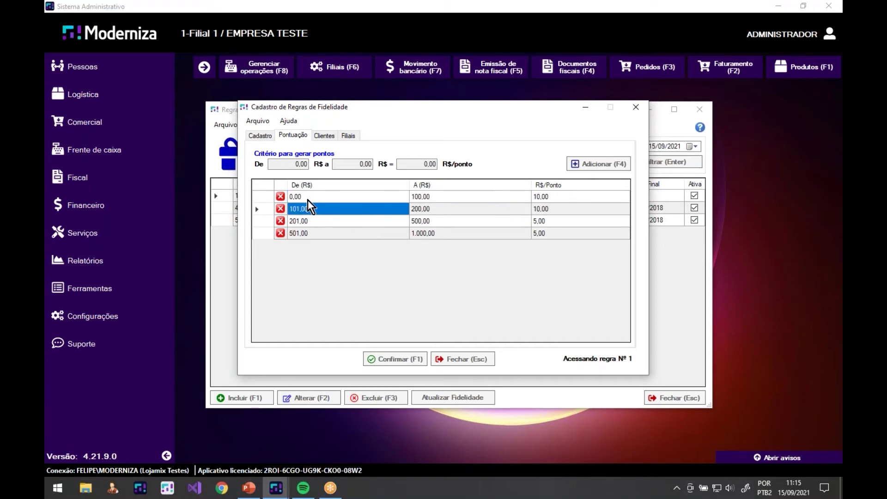
pyautogui.moveTo(551, 208); pyautogui.dragTo(365, 214)
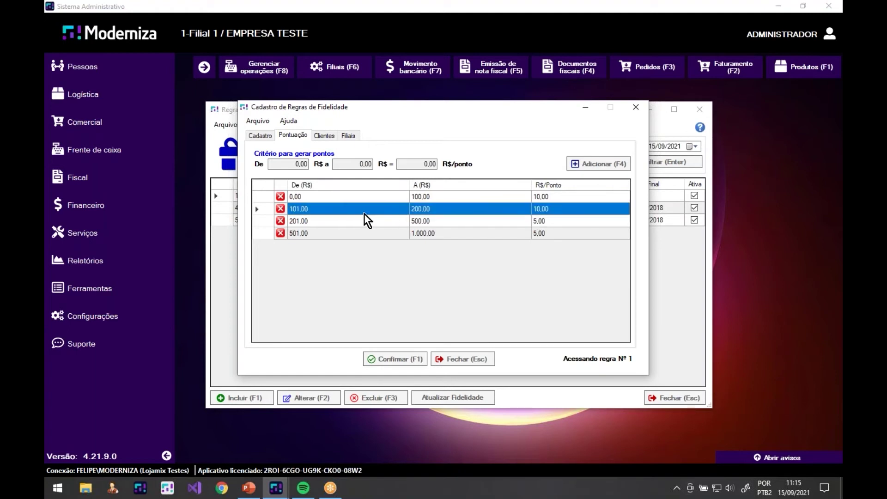
pyautogui.click(315, 213)
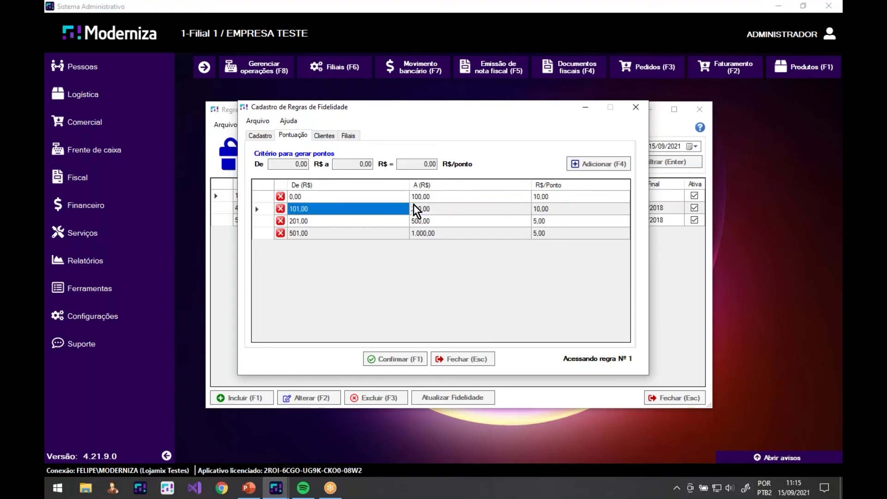
pyautogui.click(414, 204)
pyautogui.click(381, 220)
pyautogui.click(419, 209)
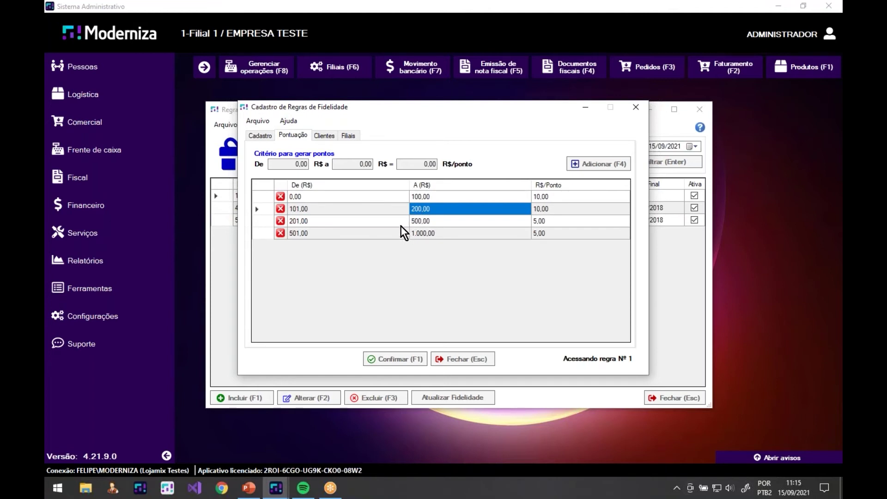
# - Delete the 0,00 to 100,00 purchase range from the rule's scoring table
pyautogui.click(380, 199)
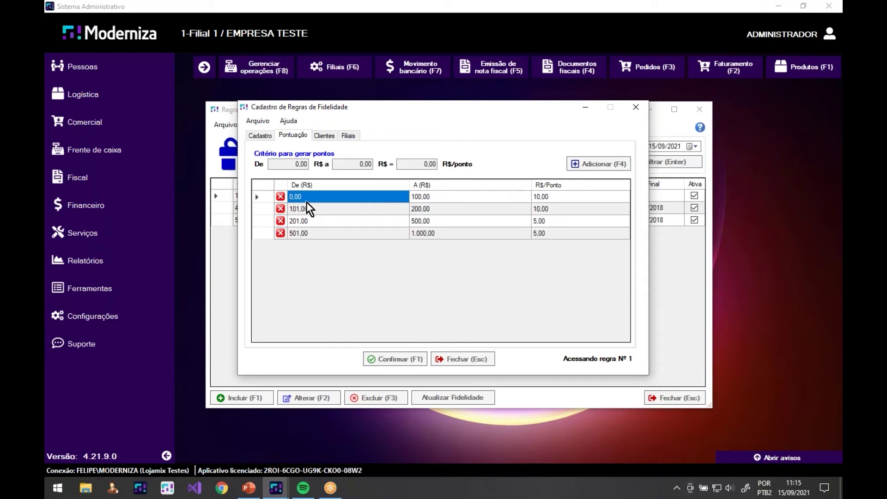
pyautogui.click(281, 198)
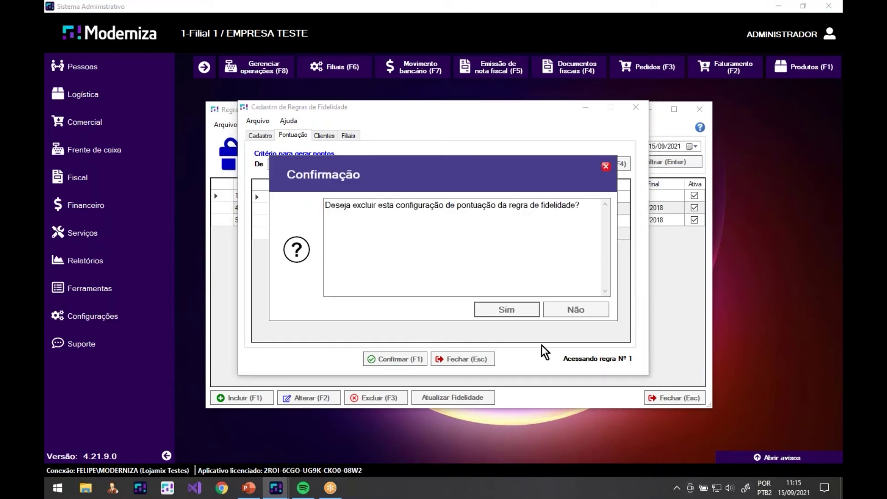
pyautogui.click(517, 311)
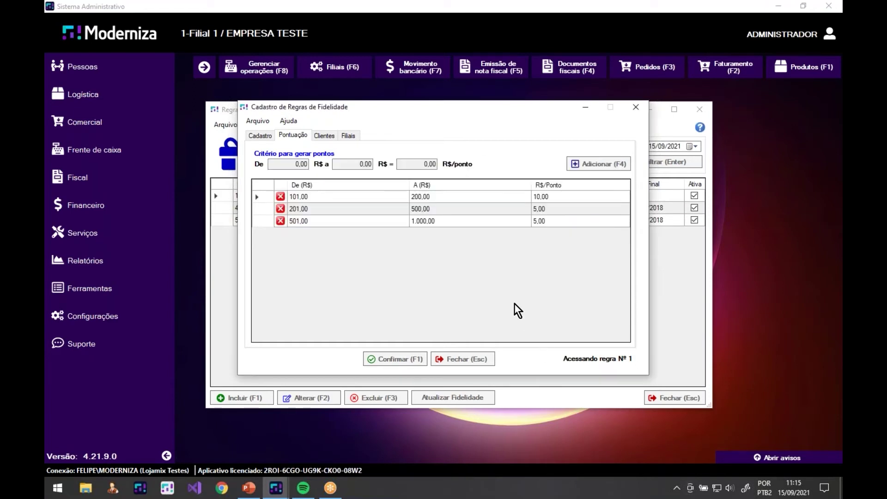
# - Review the limits and R$/Ponto rates of the scoring ranges starting at 101,00 and 501,00
pyautogui.click(329, 199)
pyautogui.click(480, 200)
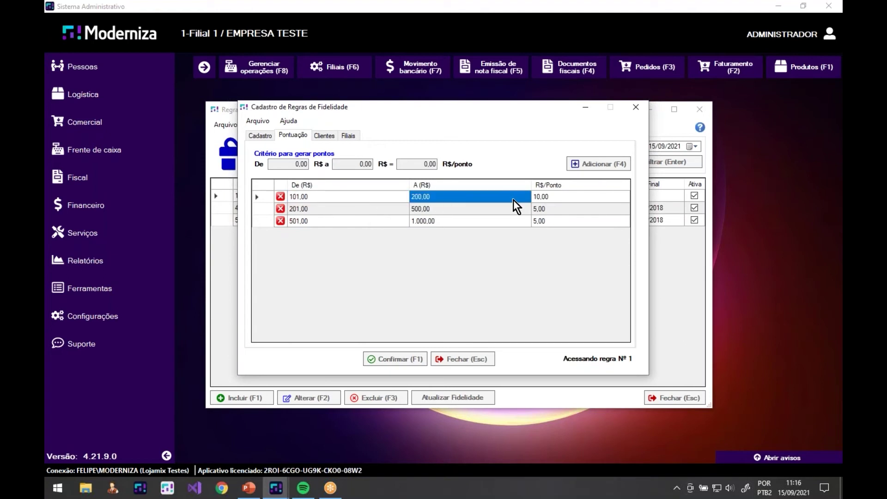
pyautogui.click(539, 198)
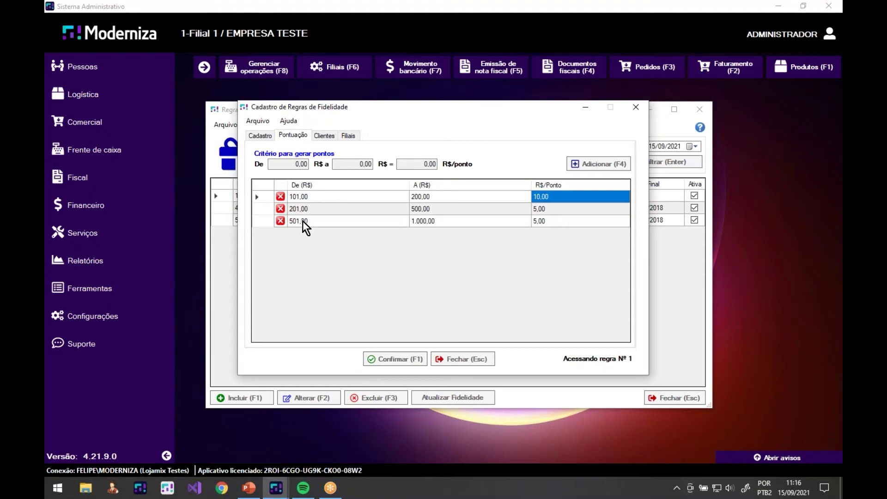
pyautogui.click(436, 222)
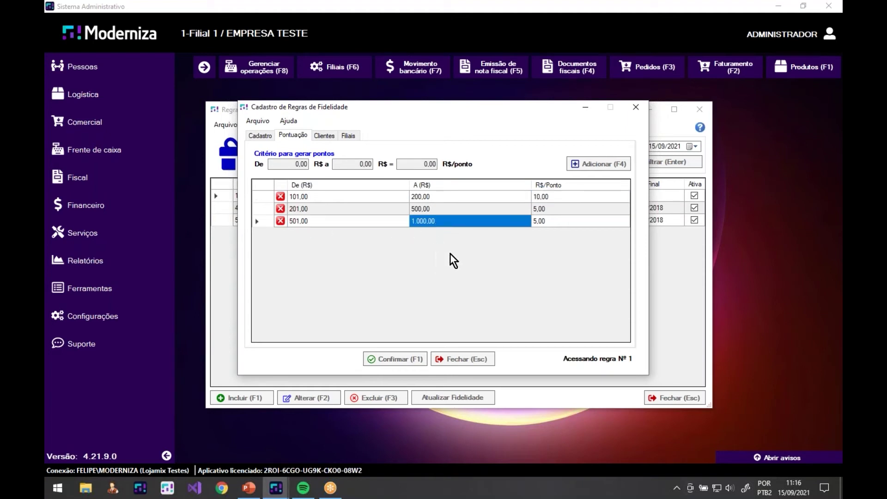
pyautogui.click(570, 224)
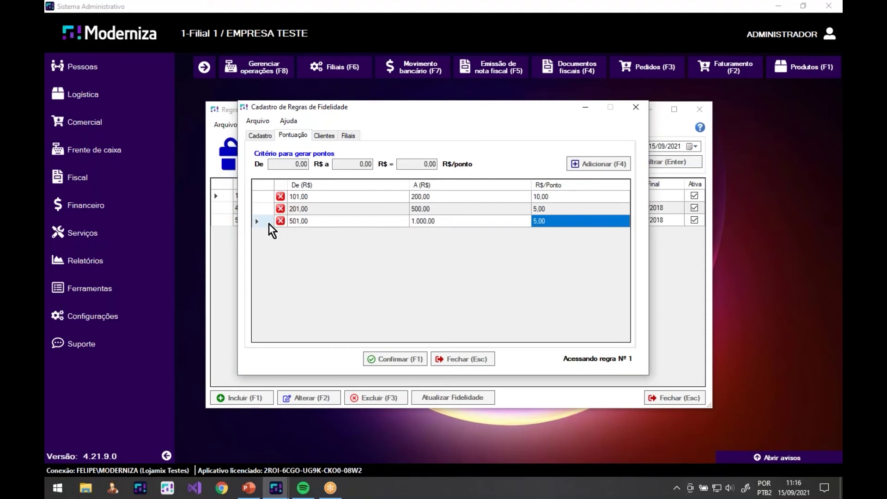
pyautogui.click(437, 223)
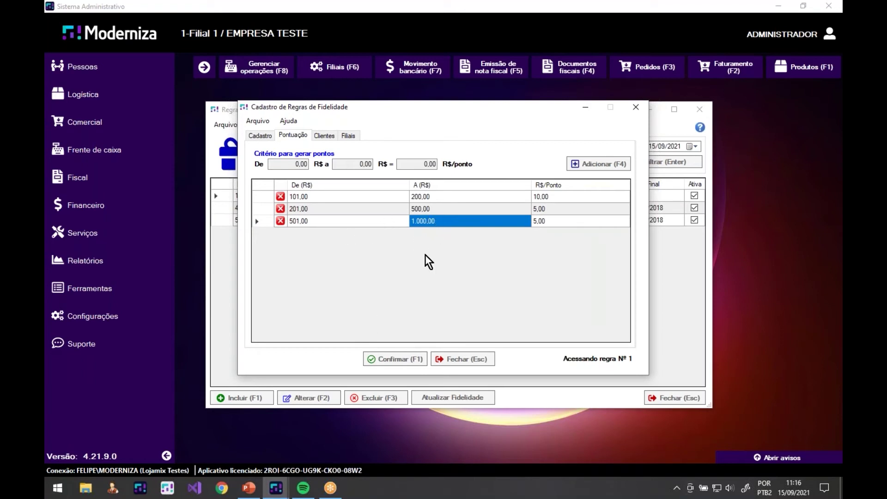
# - Add a scoring range from R$ 1.001,00 to R$ 5.000,00 at 4,00 R$ per point
pyautogui.click(303, 167)
pyautogui.write('1')
pyautogui.write('001')
pyautogui.press('Tab')
pyautogui.write('10')
pyautogui.press('BackSpace')
pyautogui.press('BackSpace')
pyautogui.write('5.000')
pyautogui.press('Tab')
pyautogui.write('4')
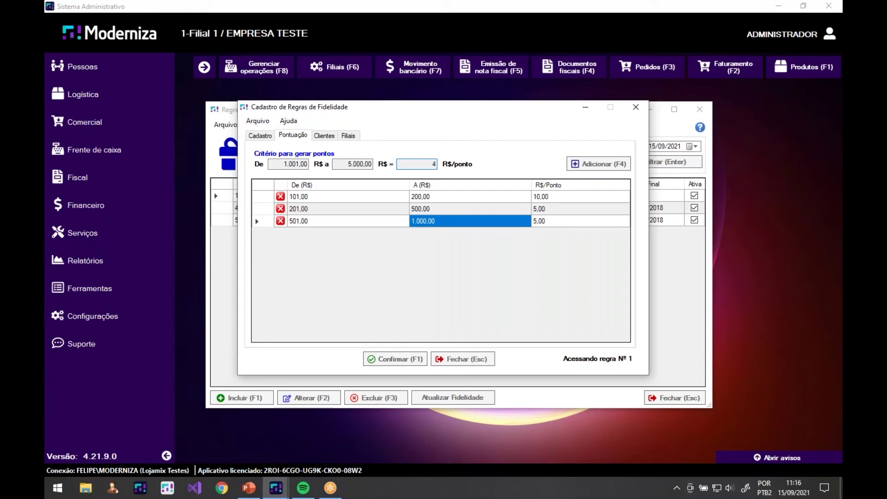
pyautogui.press('F4')
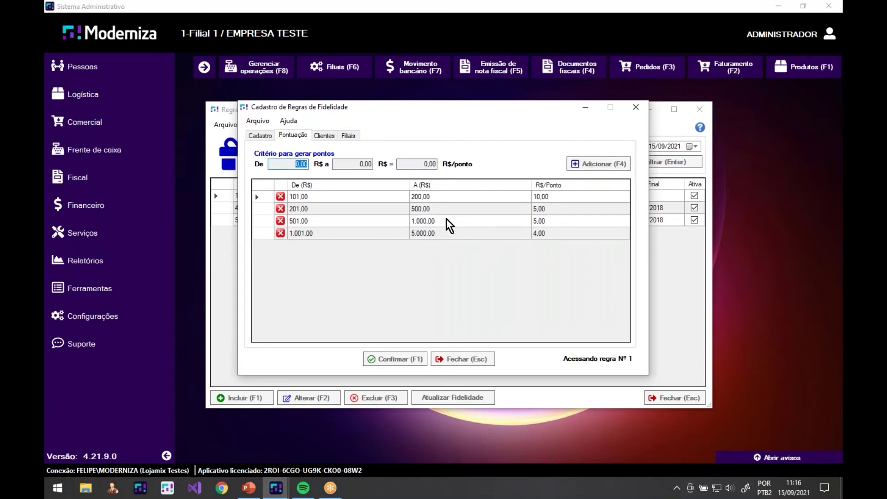
# - Examine the R$/Ponto rate of the range starting at 1.001,00 and compare the limits of all scoring ranges
pyautogui.click(546, 240)
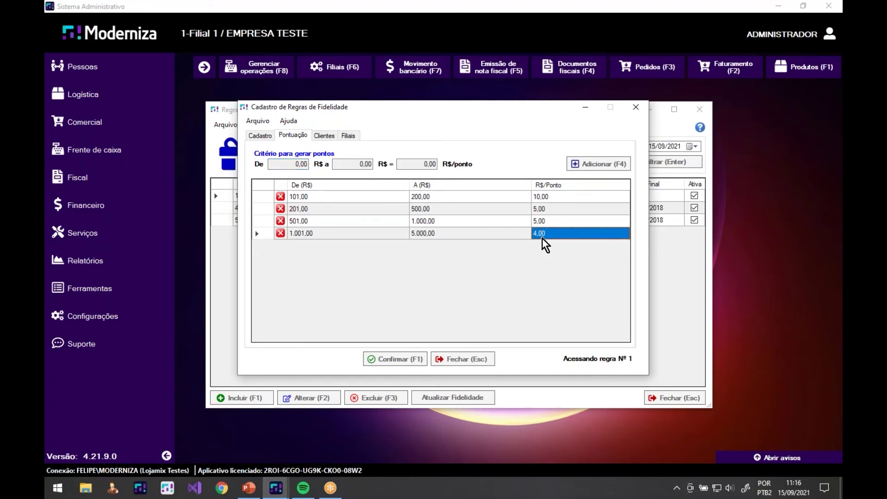
pyautogui.click(378, 235)
pyautogui.click(378, 222)
pyautogui.click(384, 209)
pyautogui.moveTo(380, 198); pyautogui.dragTo(528, 248)
pyautogui.click(454, 237)
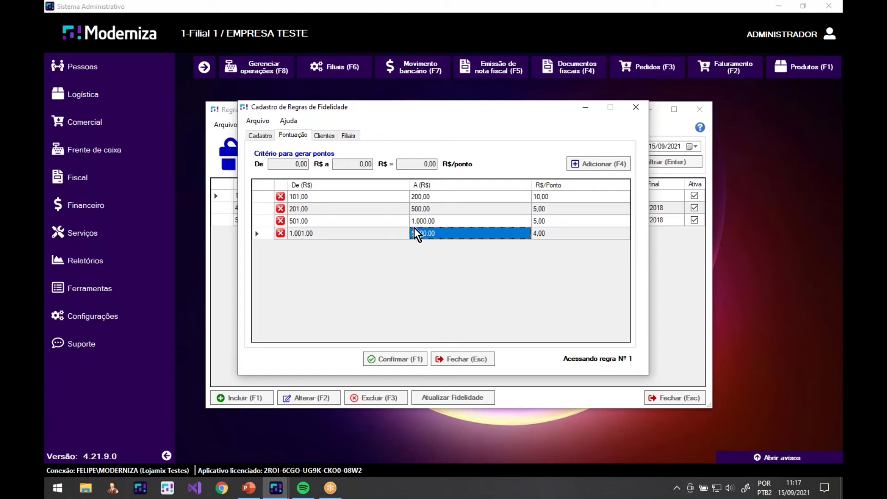
pyautogui.moveTo(392, 201); pyautogui.dragTo(436, 226)
pyautogui.click(433, 228)
# - Add three customers from the entity selection list to the loyalty rule and acknowledge the notice
pyautogui.click(329, 139)
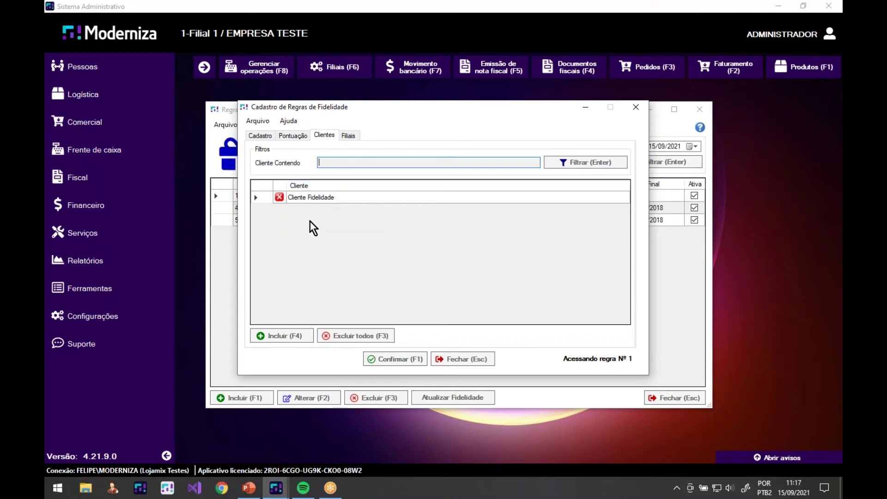
pyautogui.click(292, 336)
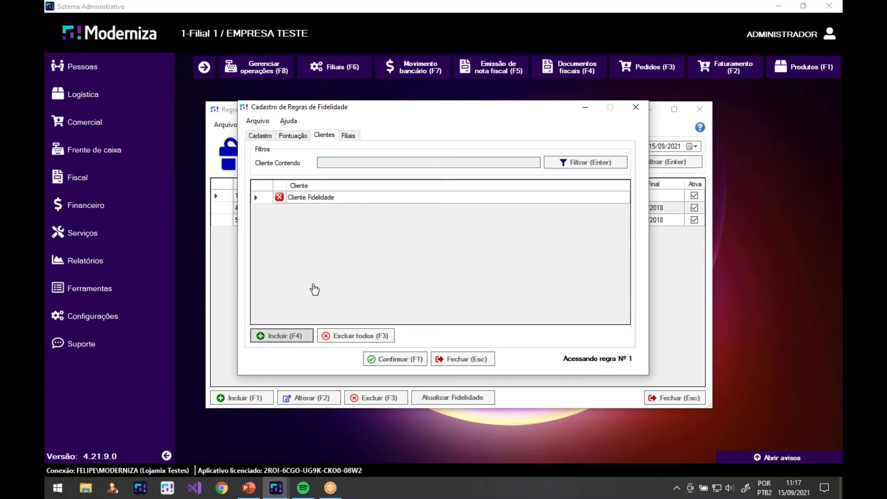
pyautogui.click(222, 236)
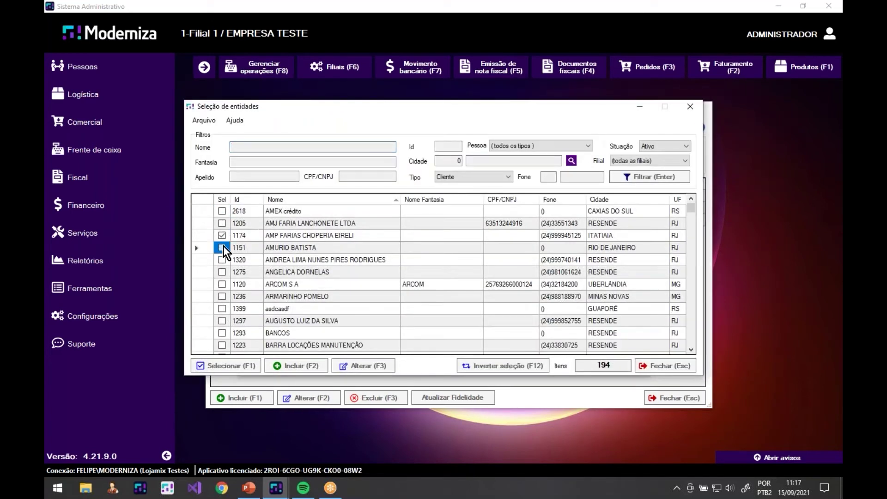
pyautogui.click(214, 365)
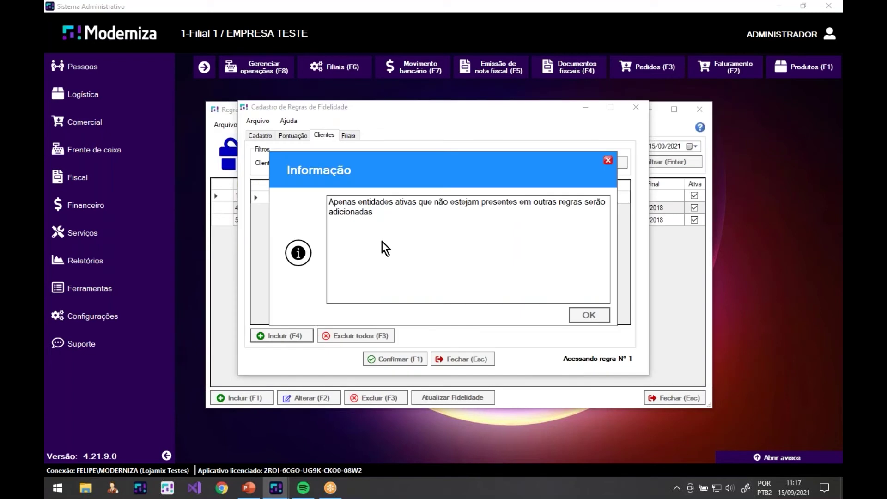
pyautogui.click(587, 315)
pyautogui.click(589, 314)
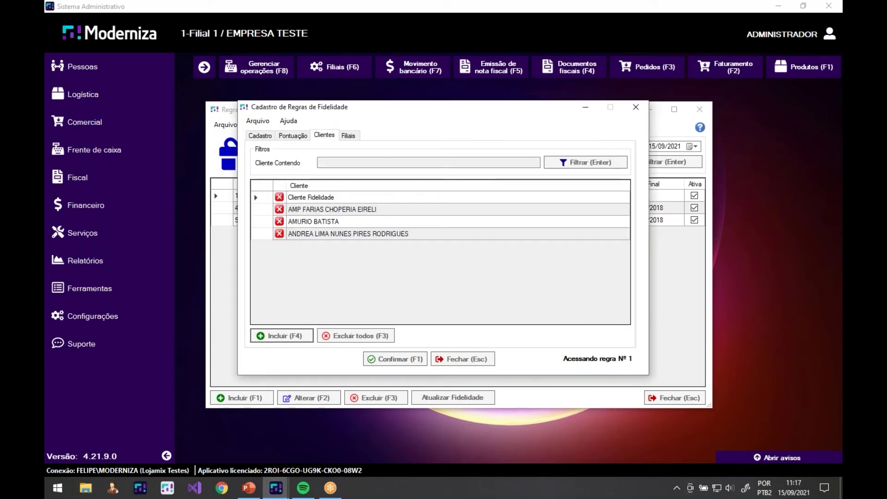
# - Remove the three newly added customers from the loyalty rule, keeping only Cliente Fidelidade
pyautogui.click(280, 234)
pyautogui.press('Return')
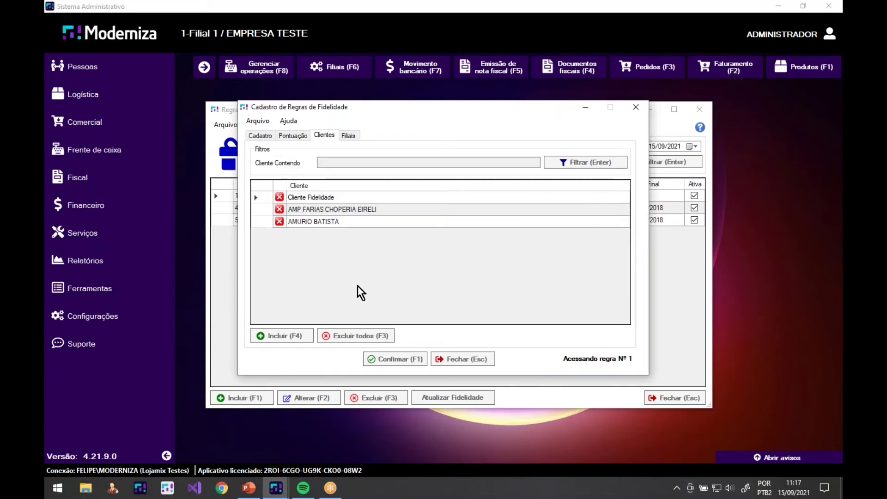
pyautogui.click(279, 222)
pyautogui.press('Return')
pyautogui.click(280, 210)
pyautogui.press('Return')
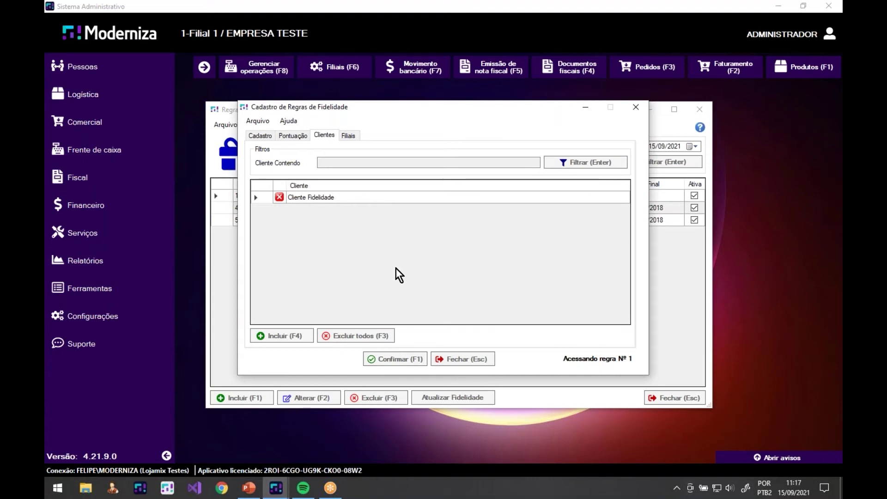
# - Check the rule's branch selection and customer list, and return to its scoring ranges
pyautogui.click(352, 137)
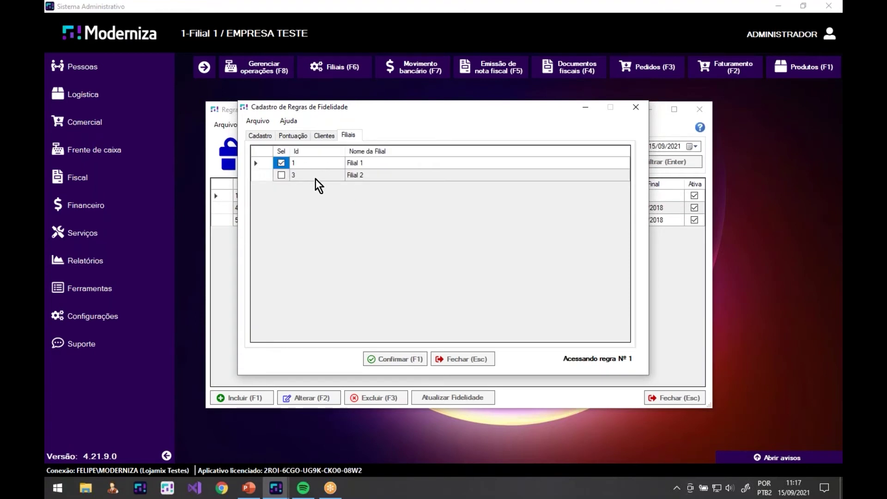
pyautogui.click(322, 137)
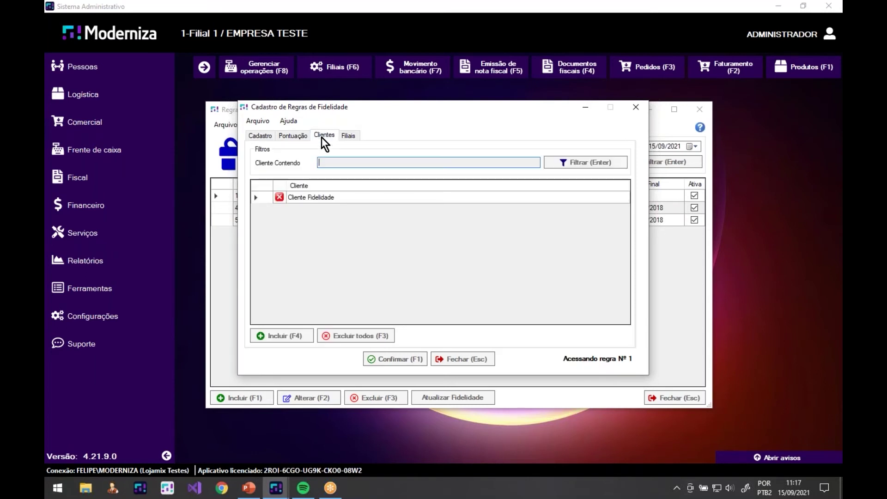
pyautogui.click(305, 135)
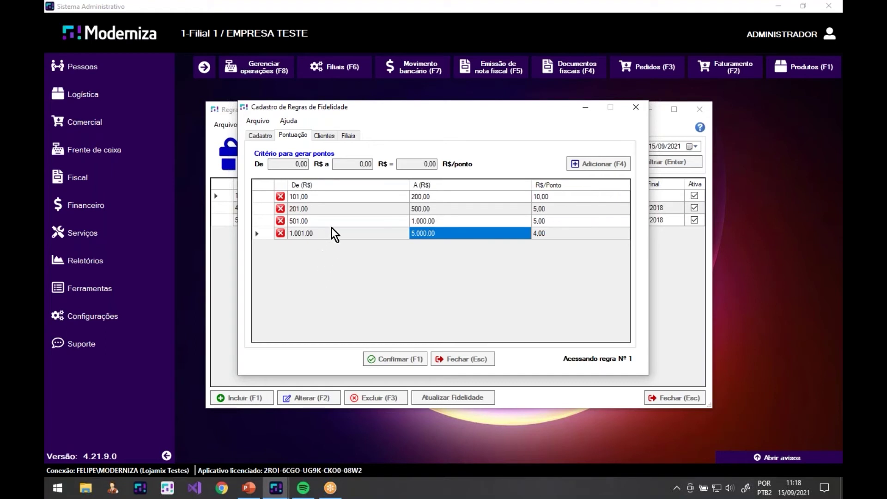
# - Review the purchase ranges starting at 201,00, 501,00 and 1.001,00, and check the last range's R$/Ponto rate
pyautogui.click(353, 208)
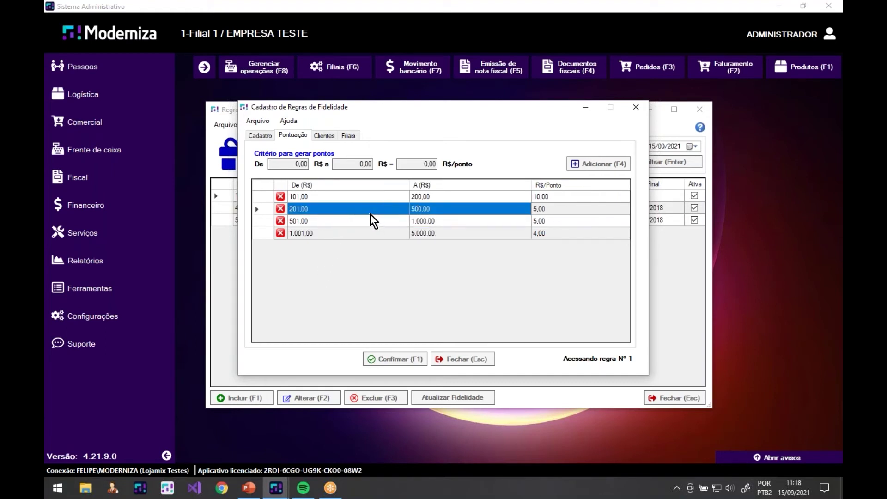
pyautogui.click(340, 209)
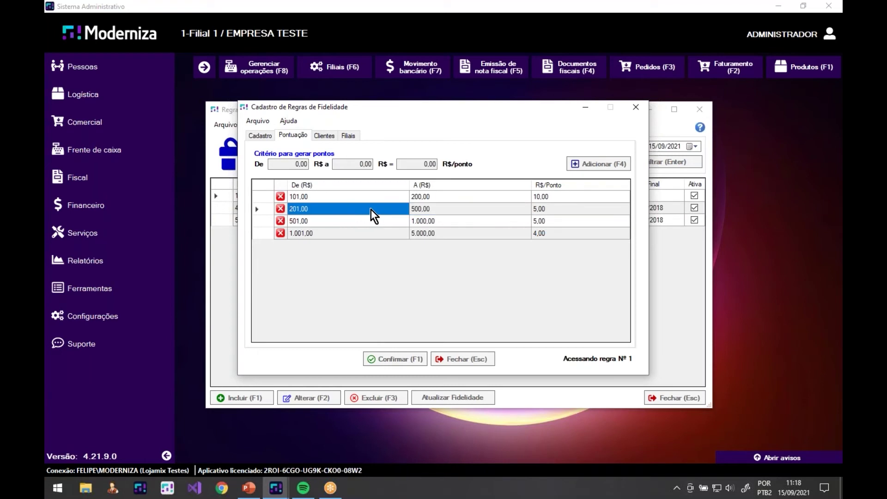
pyautogui.click(419, 209)
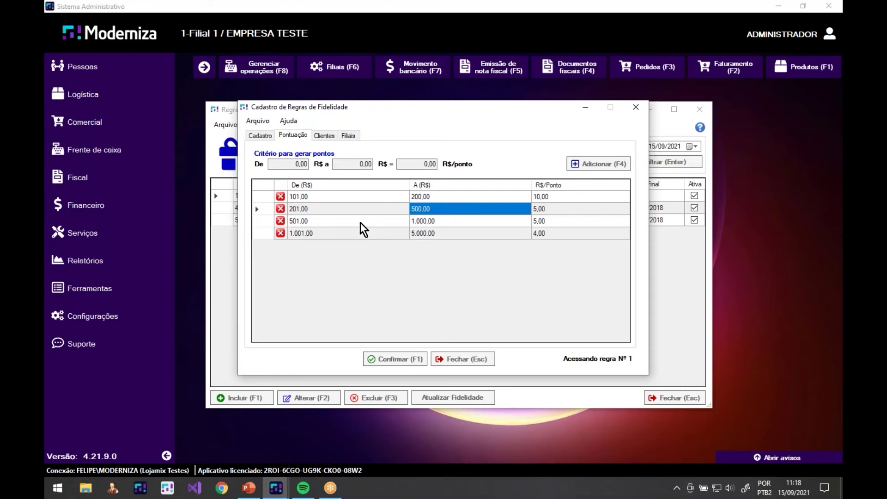
pyautogui.click(425, 221)
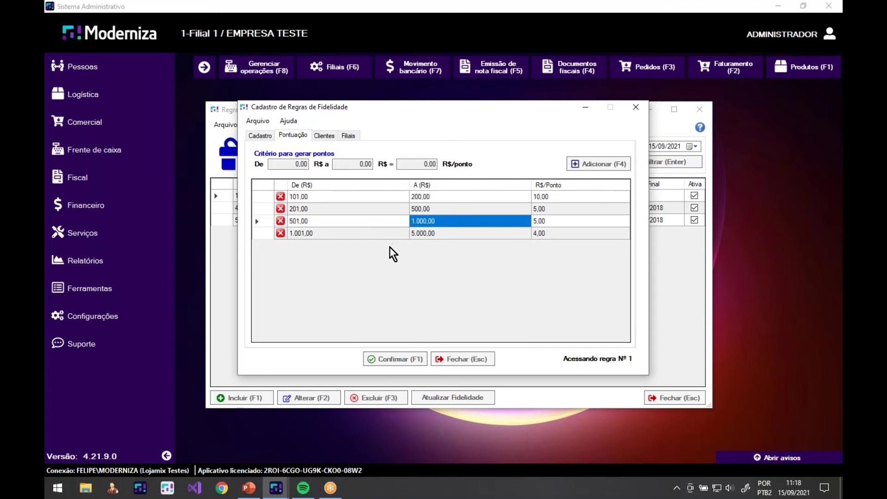
pyautogui.click(426, 234)
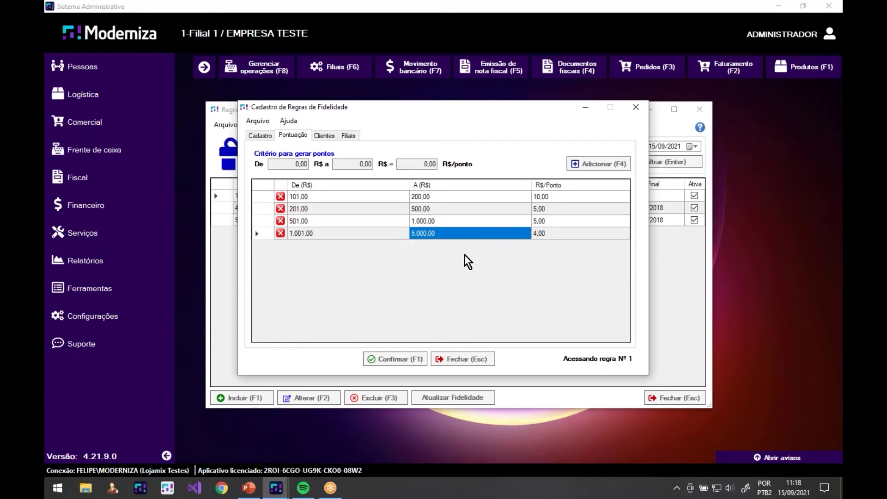
pyautogui.click(554, 231)
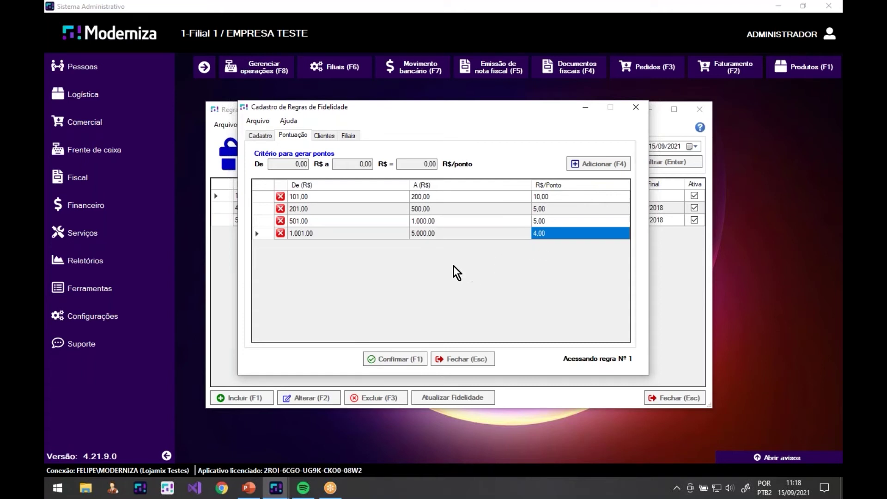
# - Review the rule's participating customers and branches, and return to the customer list
pyautogui.click(326, 137)
pyautogui.click(358, 138)
pyautogui.click(328, 138)
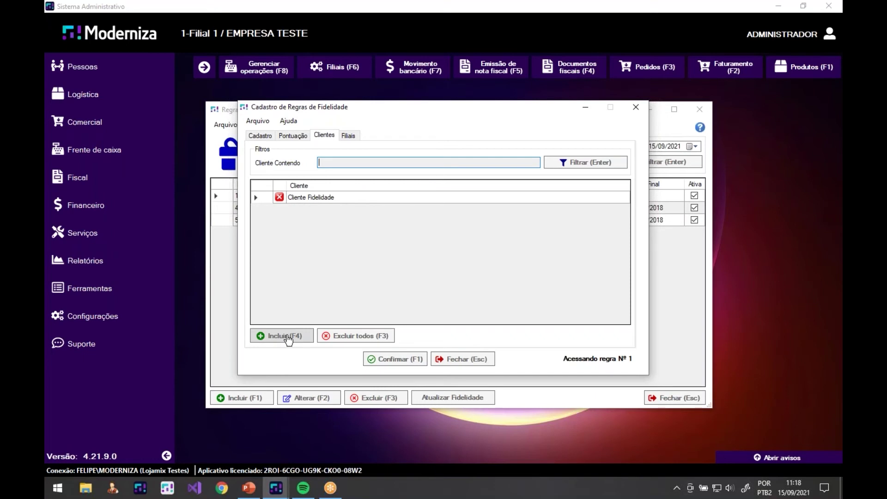
# - Close the rule, open the loyalty history update, limit the sales analysis to start on 01/09/2021, and leave without running it
pyautogui.click(459, 364)
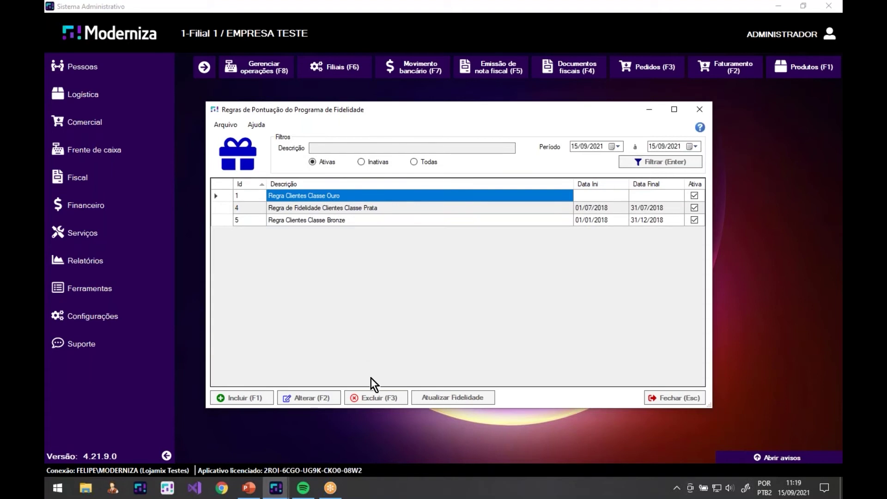
pyautogui.click(435, 397)
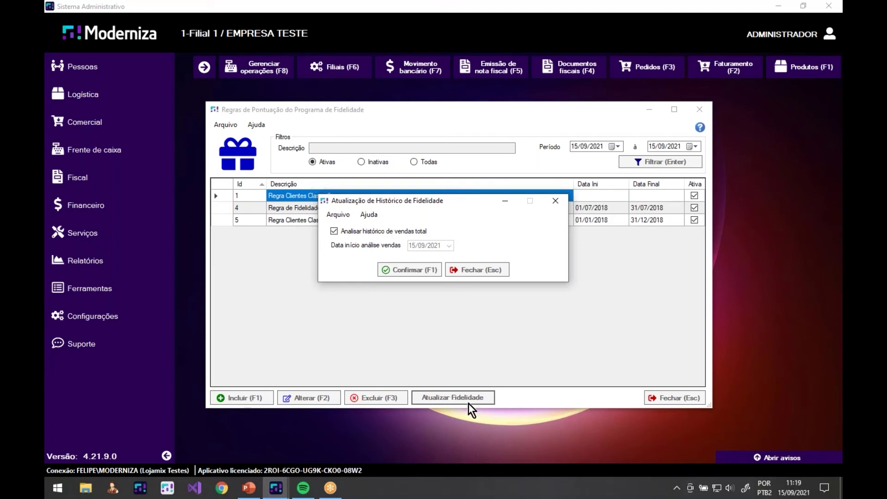
pyautogui.click(353, 232)
pyautogui.click(450, 247)
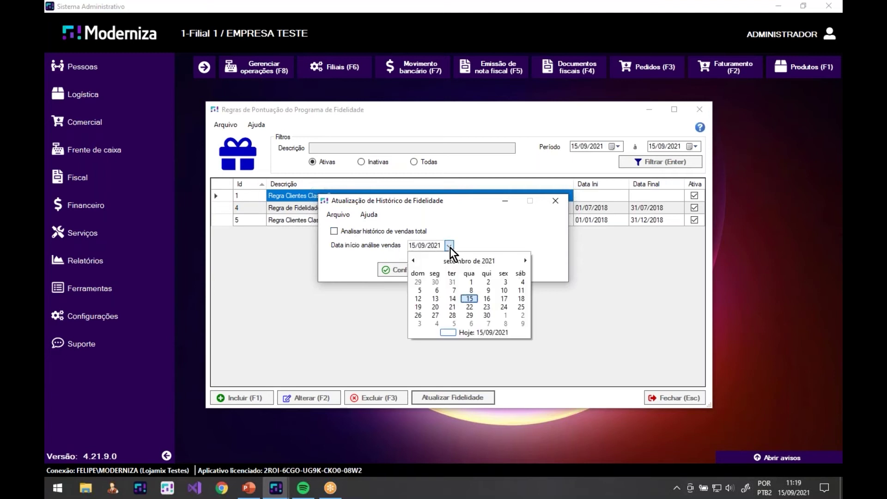
pyautogui.click(462, 277)
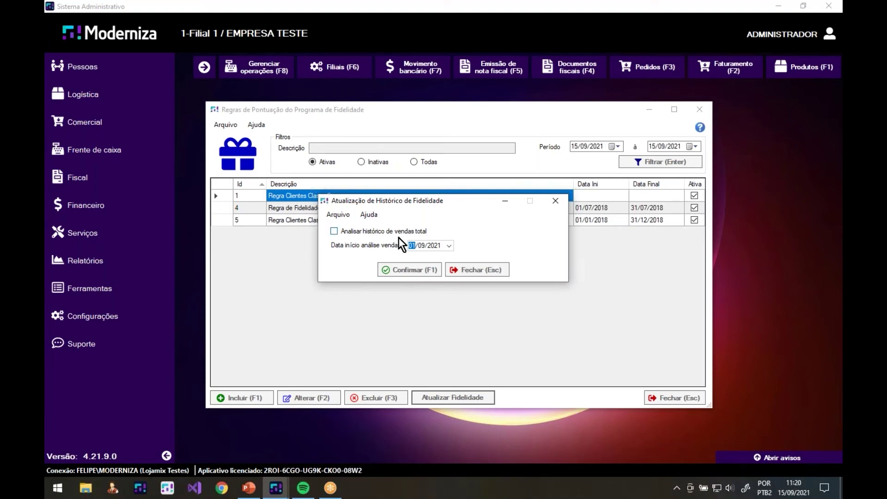
pyautogui.click(476, 272)
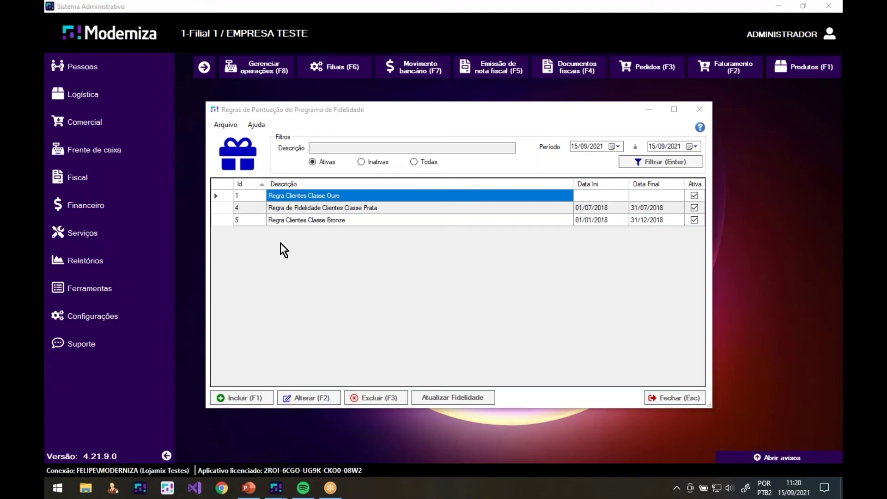
# - Open Regra Clientes Classe Ouro and review its scoring ranges starting at 501,00 and 1.001,00, including the R$/Ponto rate
pyautogui.doubleClick(326, 197)
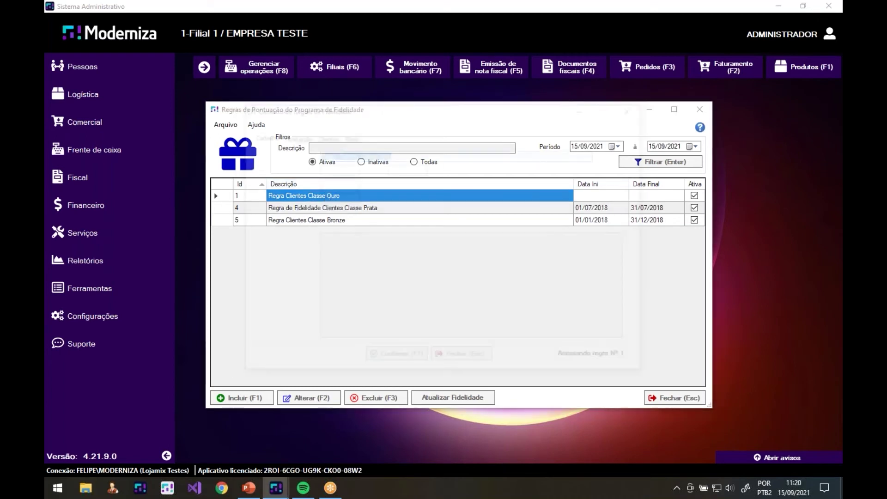
pyautogui.hotkey('ctrl', 'Tab')
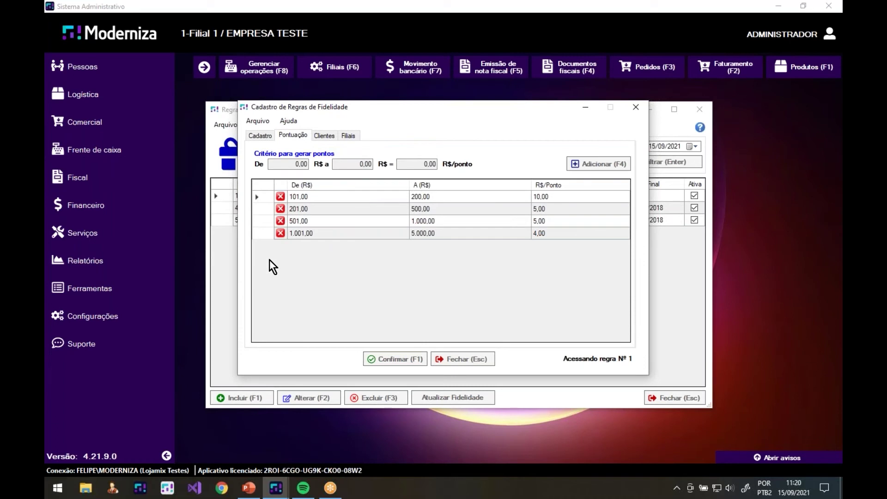
pyautogui.moveTo(336, 220); pyautogui.dragTo(431, 219)
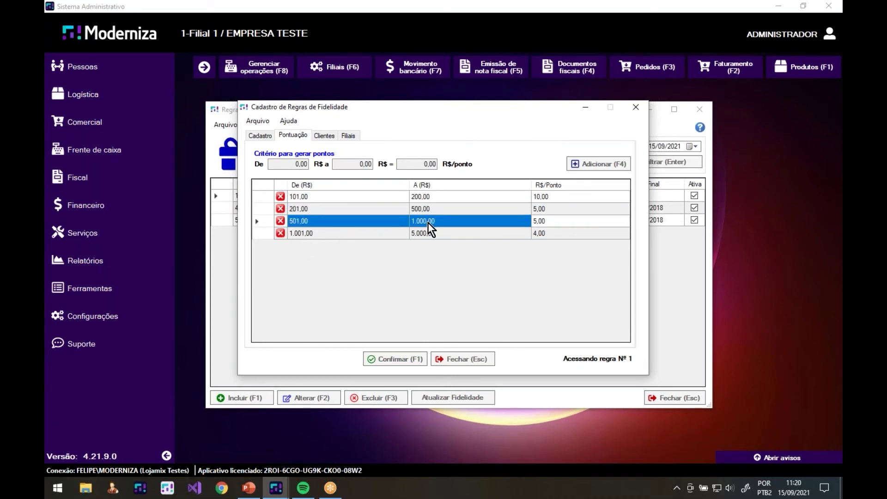
pyautogui.moveTo(389, 236); pyautogui.dragTo(419, 231)
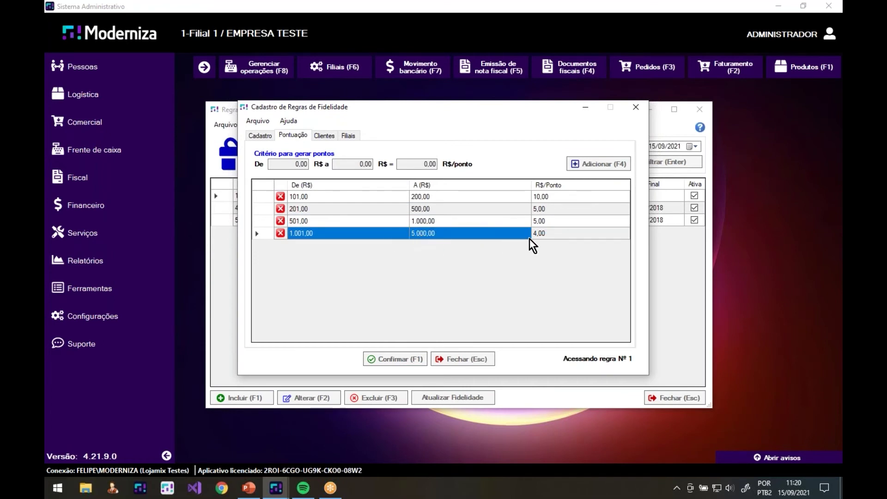
pyautogui.click(547, 223)
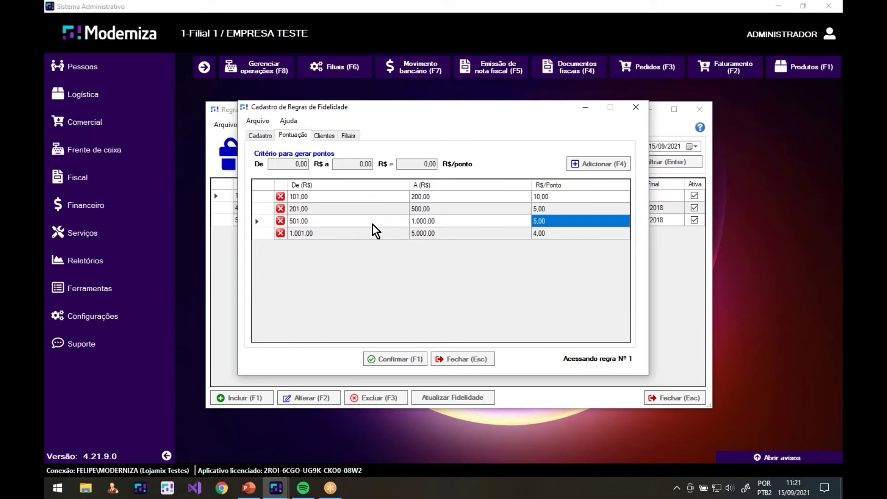
pyautogui.moveTo(372, 224); pyautogui.dragTo(433, 216)
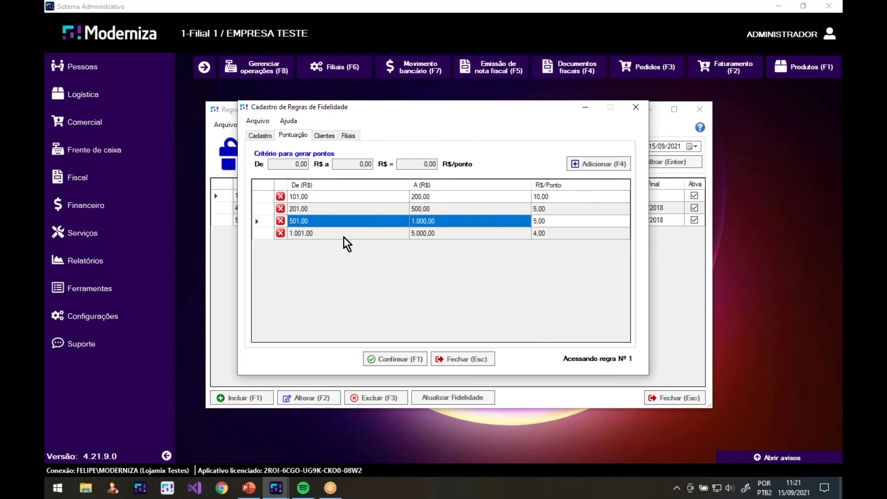
pyautogui.moveTo(393, 233); pyautogui.dragTo(412, 231)
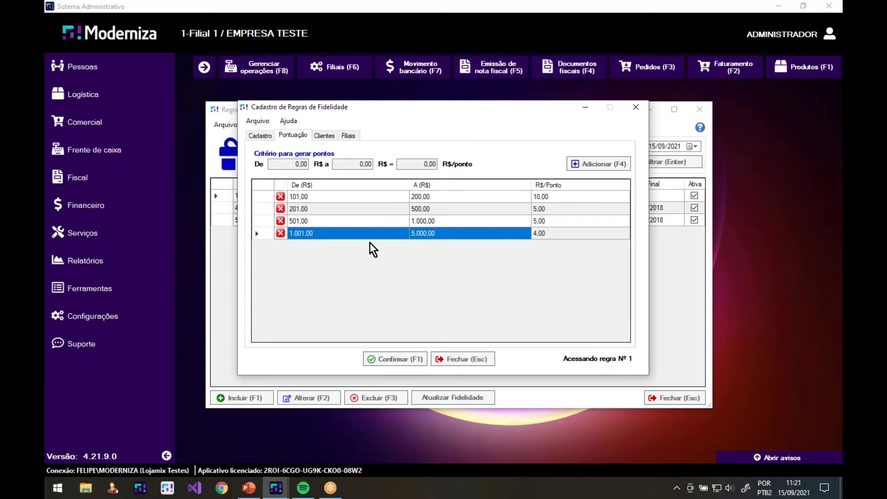
pyautogui.click(425, 232)
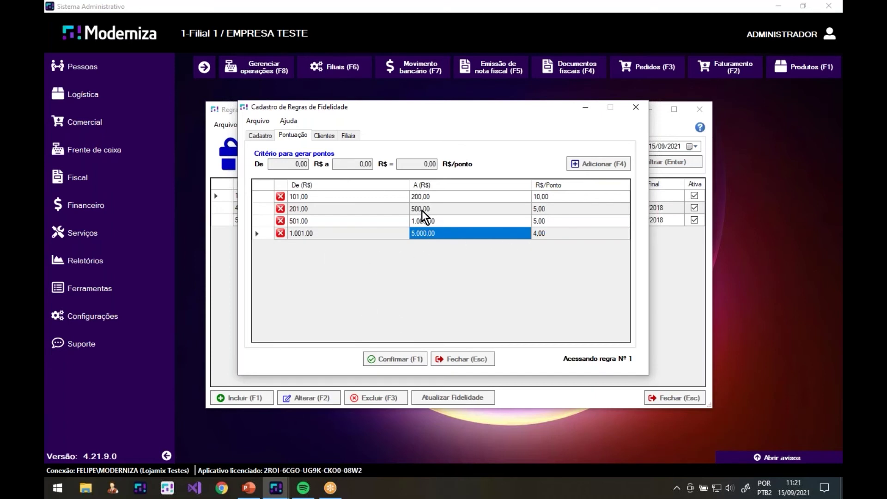
# - Add a scoring range from R$ 5.001,00 to R$ 10.000,00 at 3,00 R$/ponto to the rule
pyautogui.click(294, 163)
pyautogui.write('5001')
pyautogui.press('Tab')
pyautogui.write('10000')
pyautogui.press('Tab')
pyautogui.write('3')
pyautogui.press('Tab')
pyautogui.press('Return')
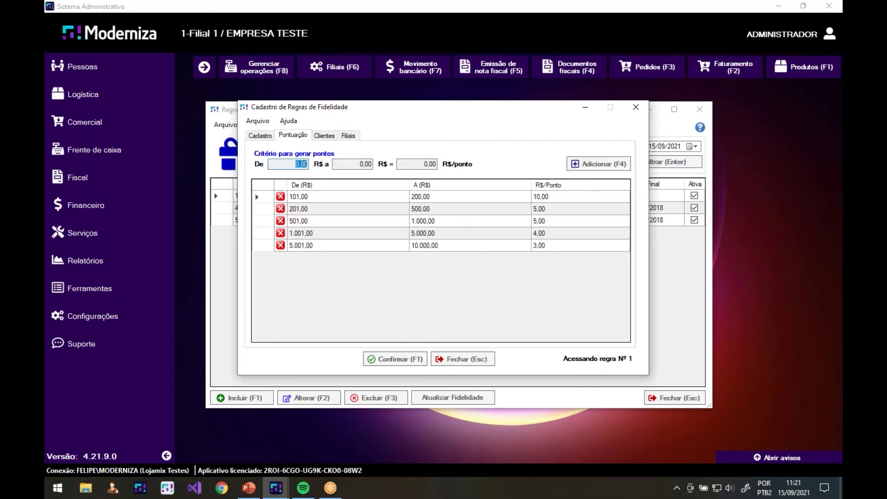
# - Compare the new 5.001,00 to 10.000,00 range with the lower ranges, and check the 1.001,00 range's R$/Ponto rate
pyautogui.click(385, 250)
pyautogui.click(422, 245)
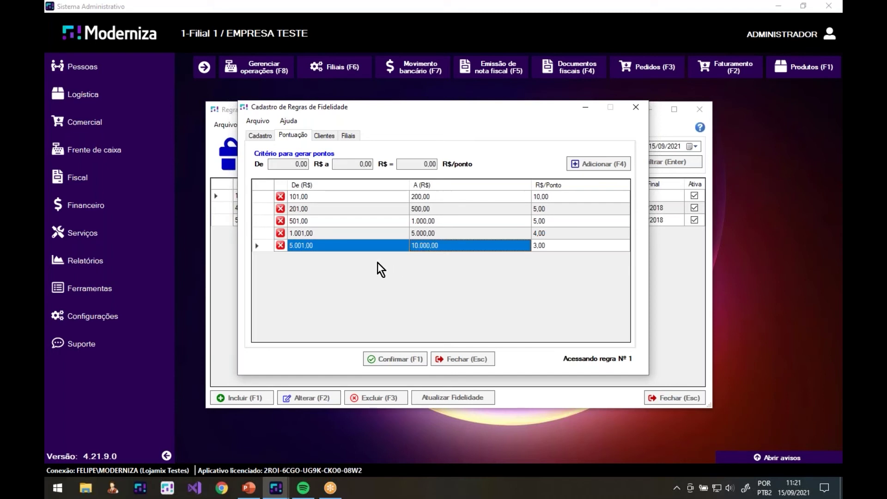
pyautogui.click(377, 235)
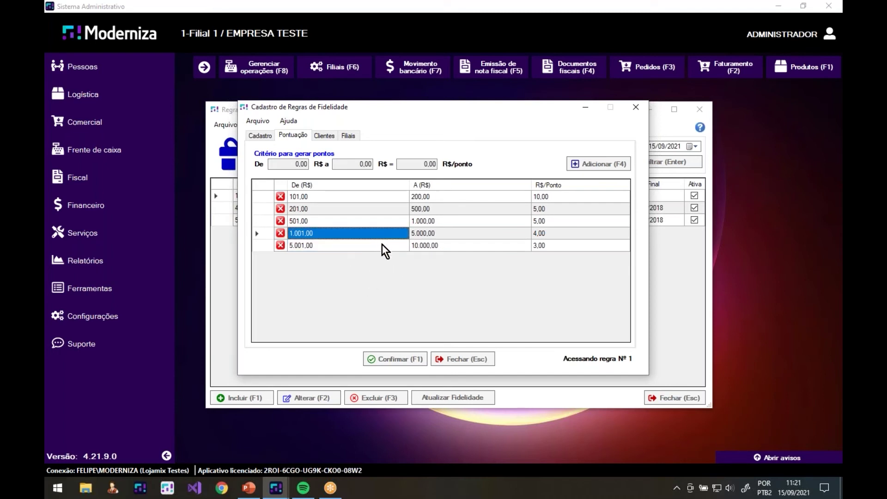
pyautogui.click(382, 250)
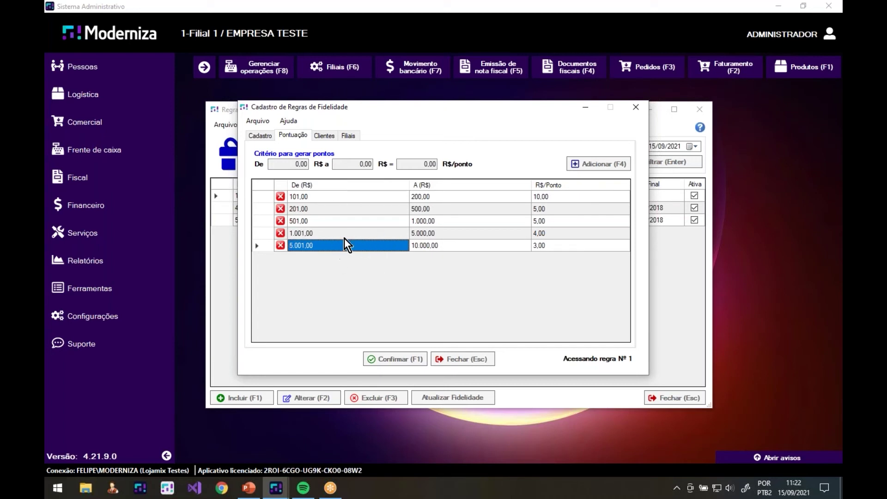
pyautogui.click(344, 235)
pyautogui.click(332, 220)
pyautogui.moveTo(332, 209); pyautogui.dragTo(434, 239)
pyautogui.click(417, 226)
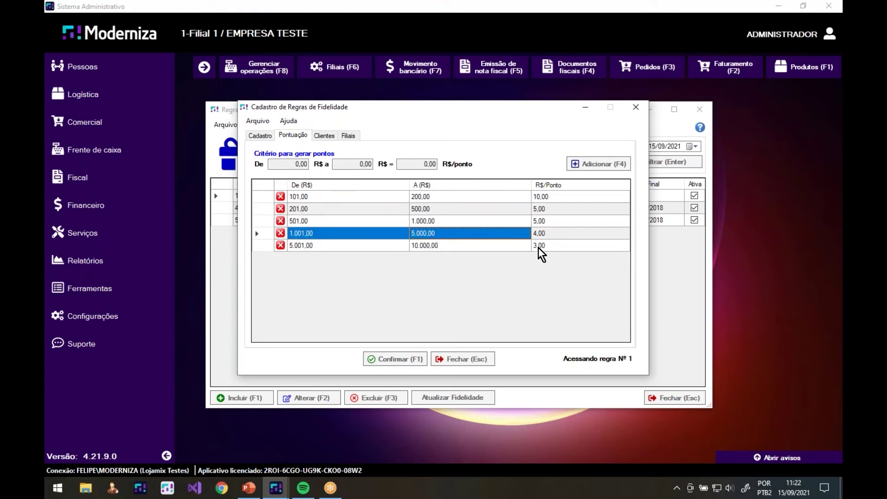
pyautogui.click(543, 233)
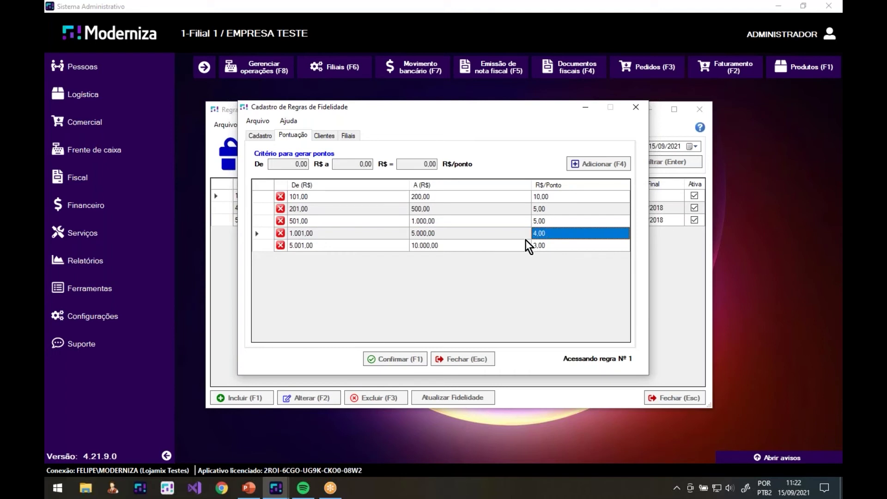
# - Examine the limits and R$/Ponto rate of the 5.001,00 range against the rate of the 1.001,00 range
pyautogui.click(464, 249)
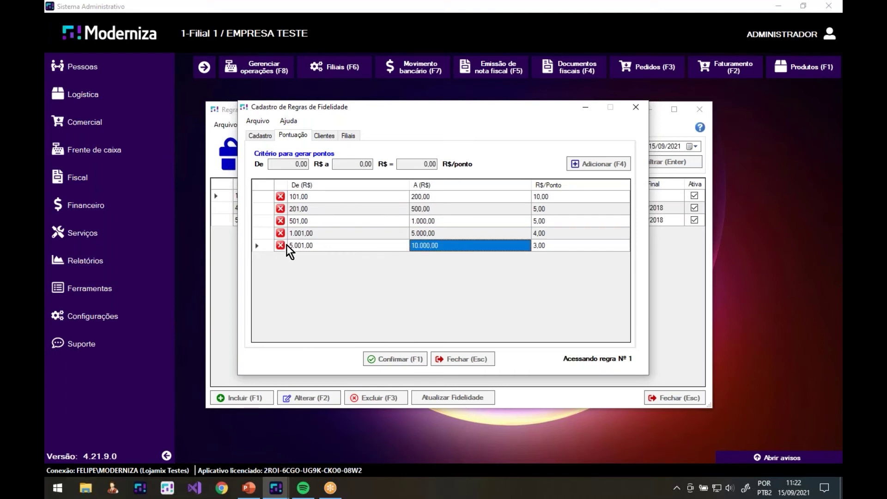
pyautogui.click(259, 246)
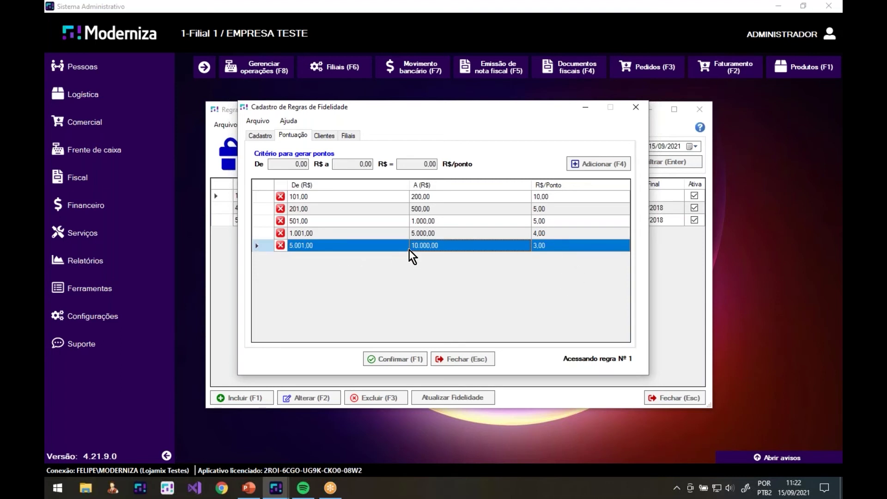
pyautogui.click(366, 246)
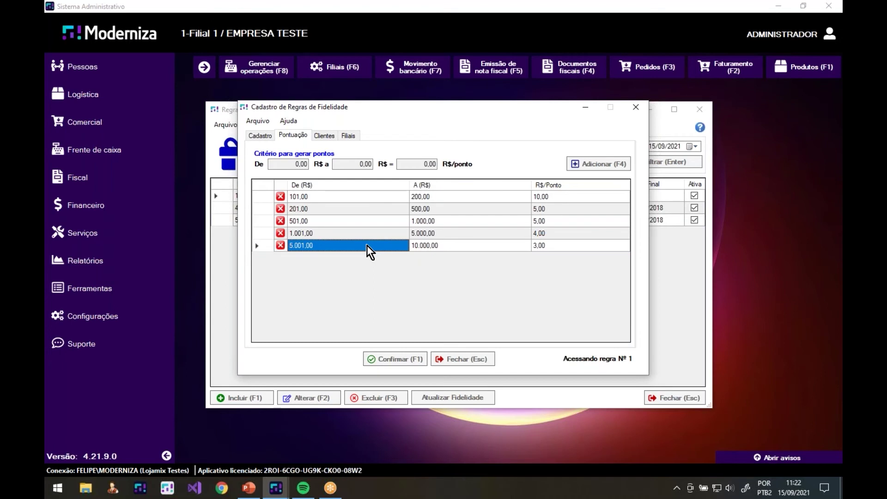
pyautogui.moveTo(367, 248); pyautogui.dragTo(488, 248)
pyautogui.click(536, 248)
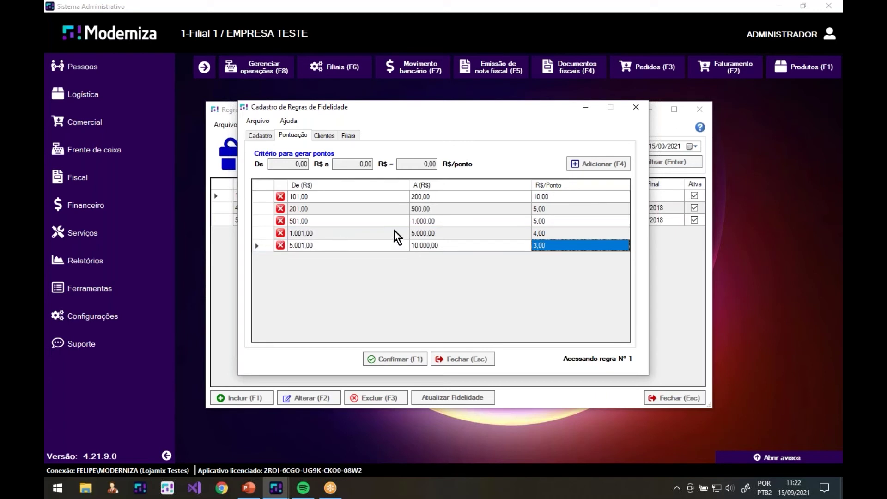
pyautogui.click(534, 236)
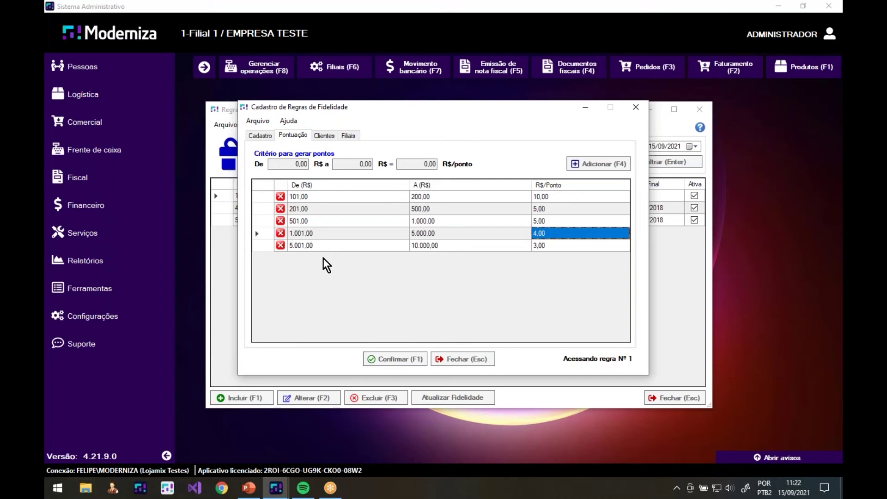
# - Check the rule's customer list and scoring ranges, and close the rule and the loyalty rules list
pyautogui.click(323, 137)
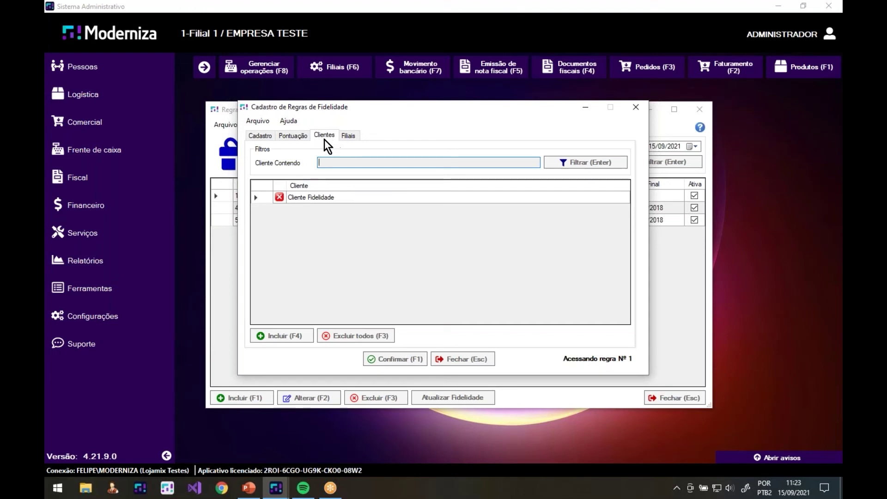
pyautogui.click(303, 139)
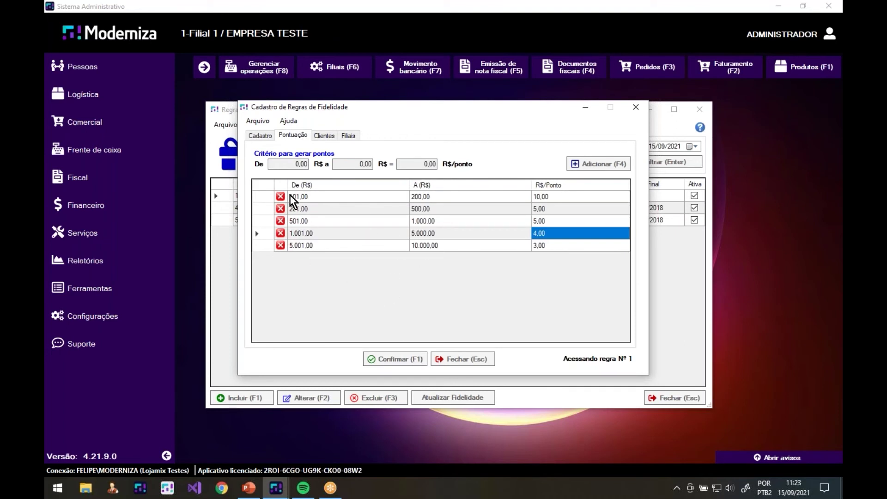
pyautogui.click(463, 363)
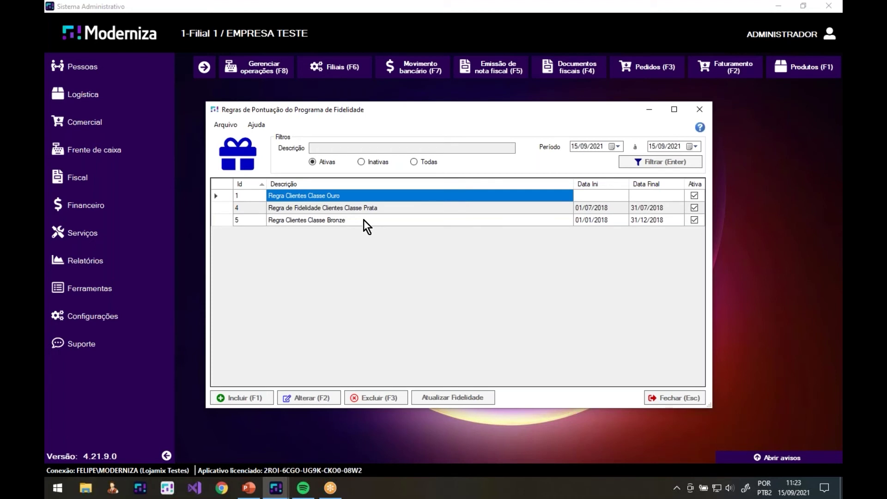
pyautogui.press('Escape')
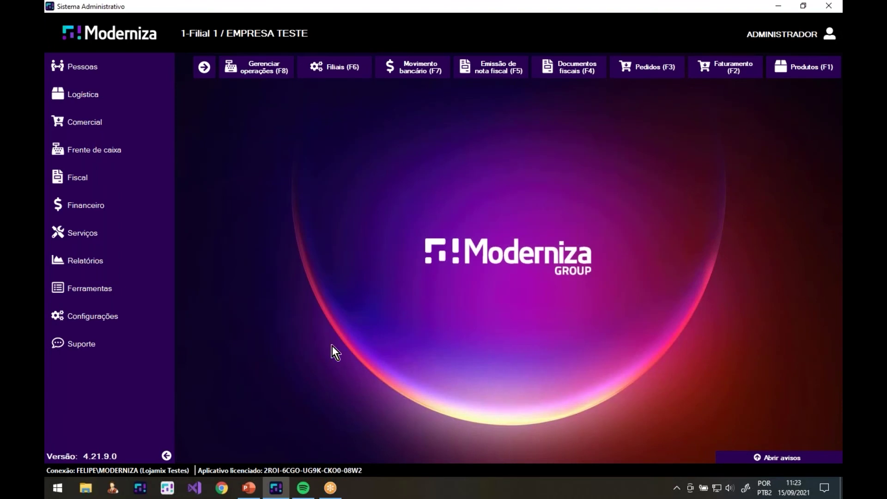
# - Open the entities register, filter the names by "fid", and open the Cliente Fidelidade record
pyautogui.click(125, 82)
pyautogui.click(200, 73)
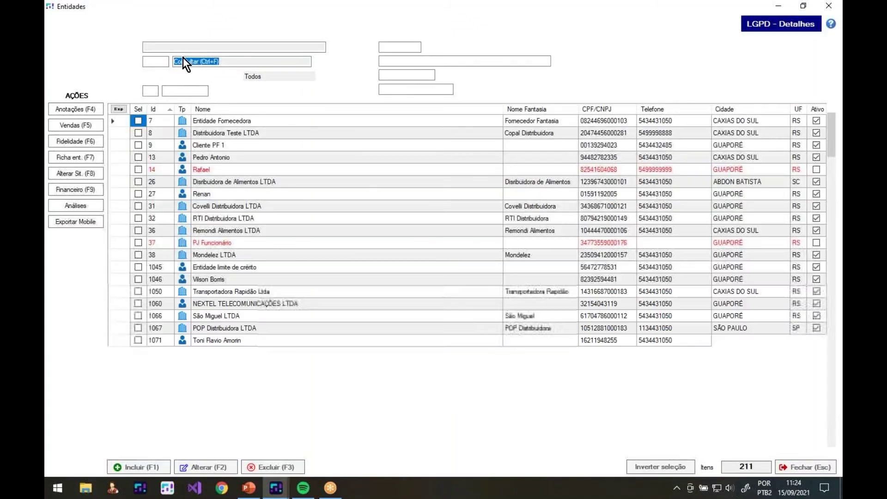
pyautogui.click(187, 48)
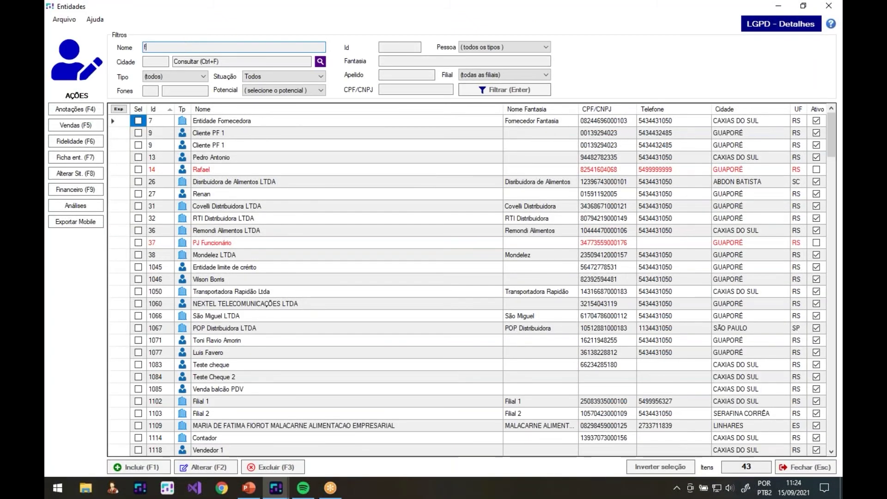
pyautogui.write('fid')
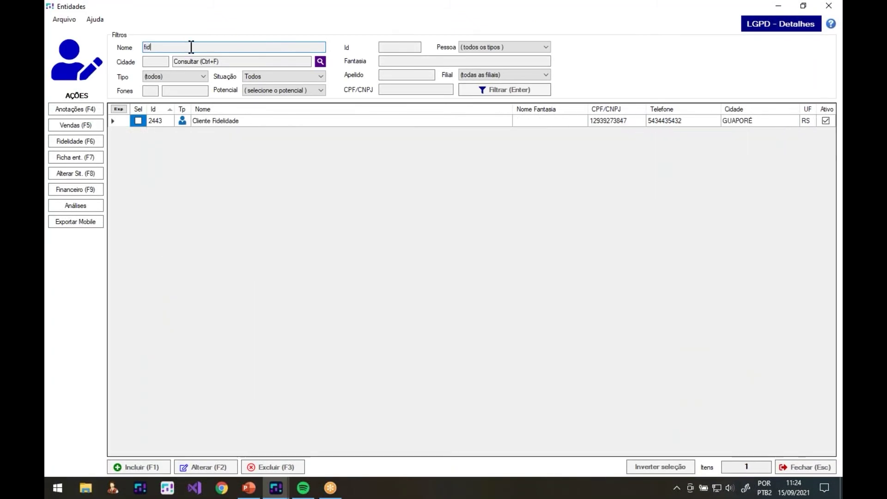
pyautogui.doubleClick(231, 122)
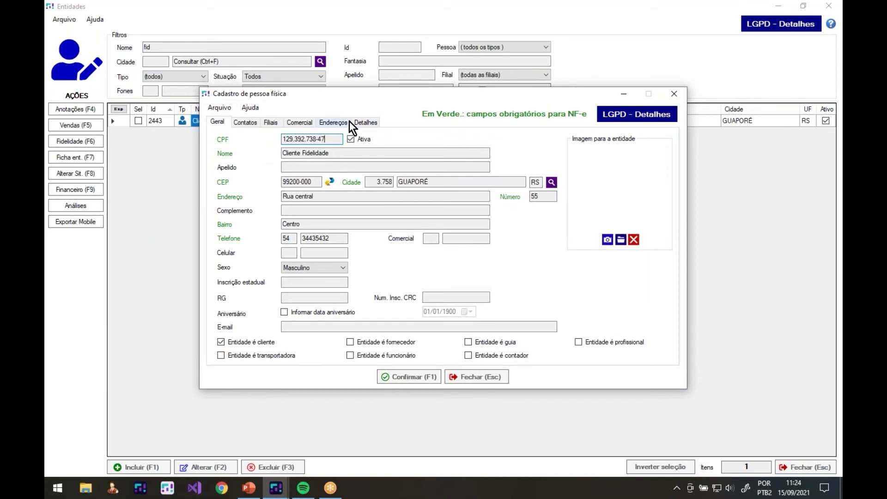
# - Review the loyalty rule options in the customer's commercial data and select Regra Clientes Classe Ouro
pyautogui.click(302, 123)
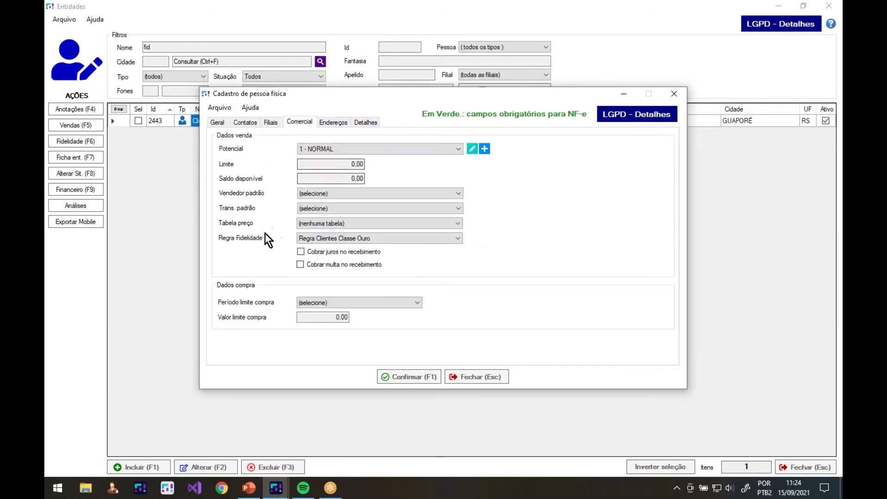
pyautogui.click(317, 238)
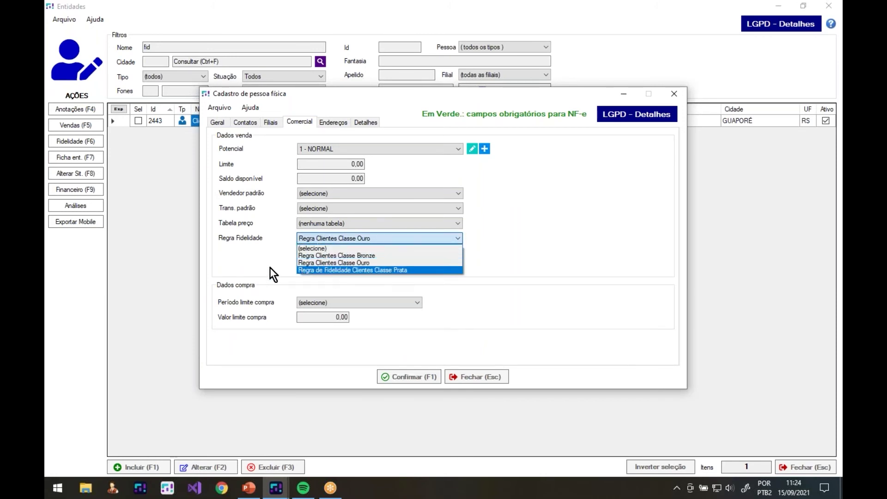
pyautogui.click(303, 262)
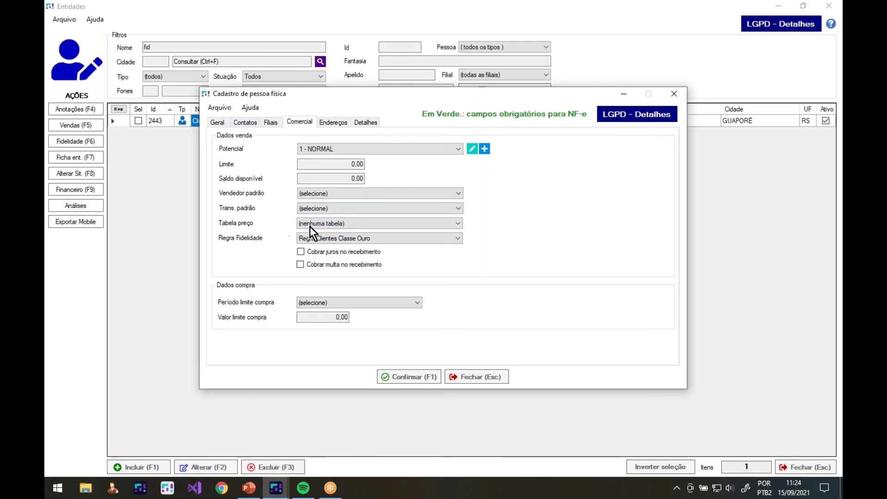
# - Close the customer record and list the customer's loyalty history for the period starting 01/08/2021, widened to start at 01/07/2021
pyautogui.click(485, 377)
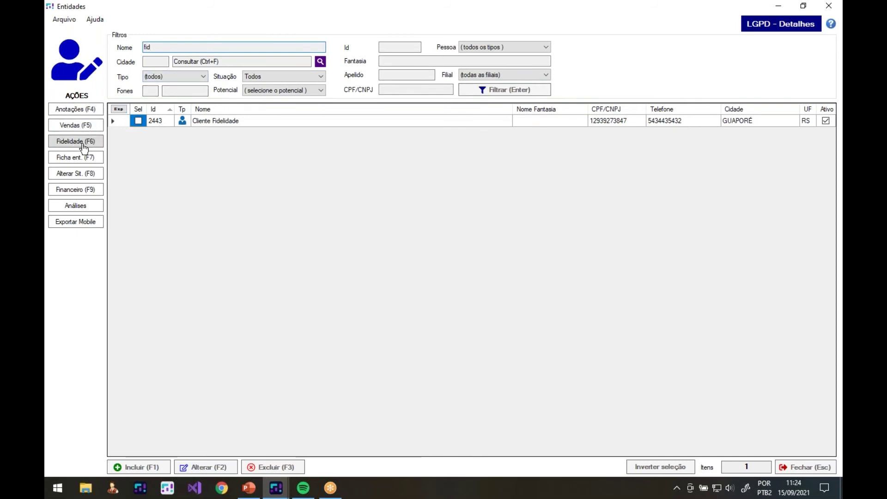
pyautogui.click(84, 145)
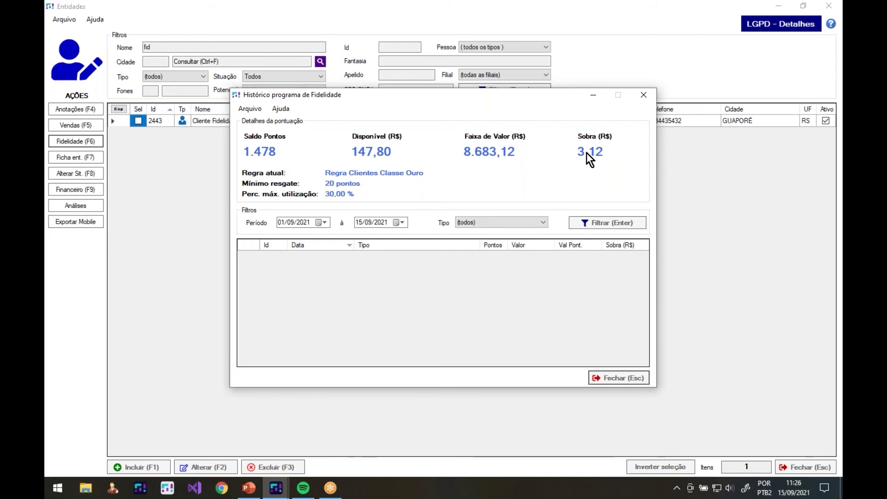
pyautogui.click(290, 222)
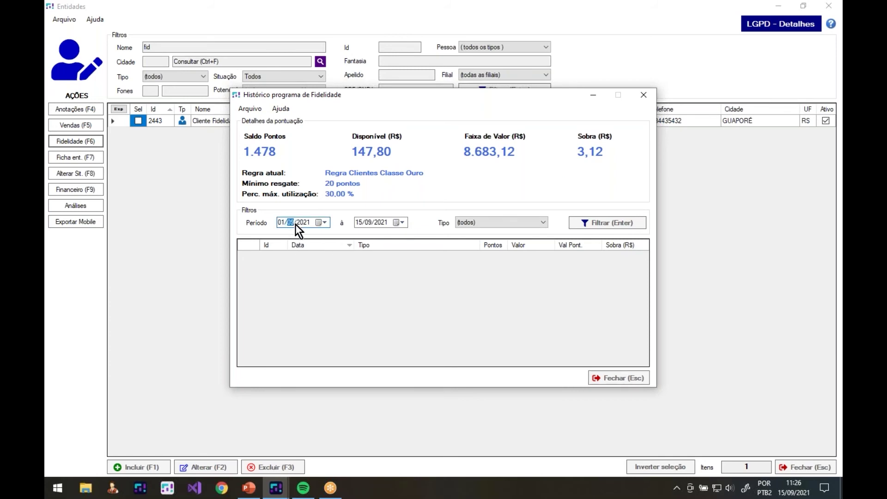
pyautogui.write('08')
pyautogui.press('Return')
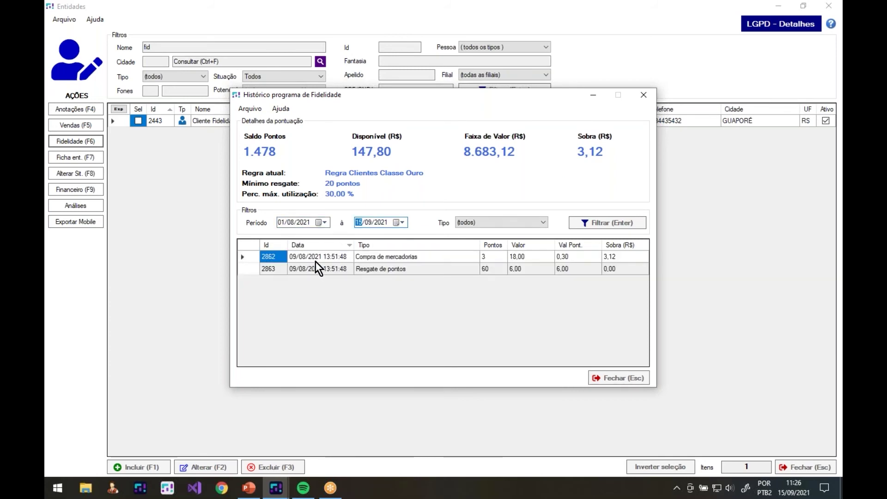
pyautogui.click(292, 226)
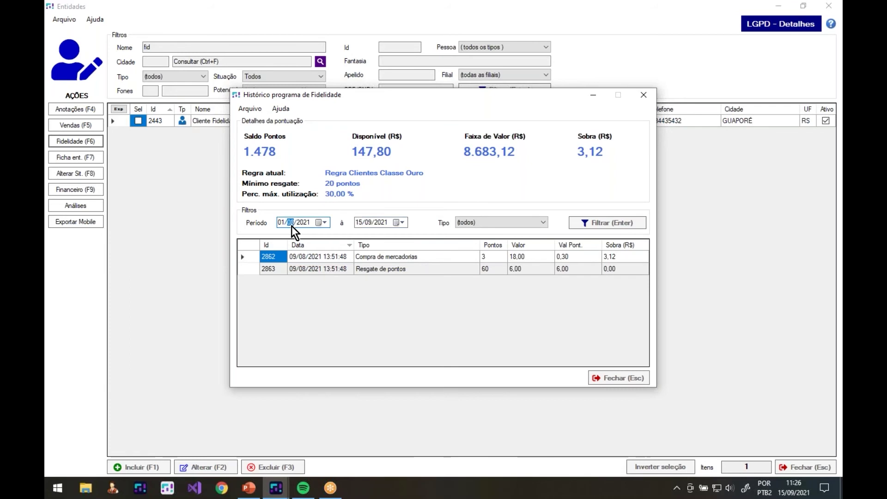
pyautogui.press('Return')
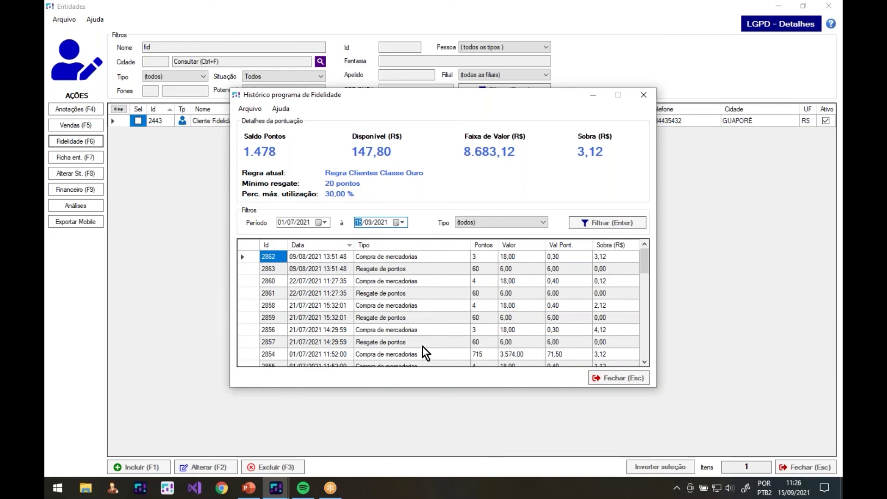
# - Filter the loyalty history by the type Compra de mercadorias and review the listed purchases and their date order
pyautogui.click(476, 224)
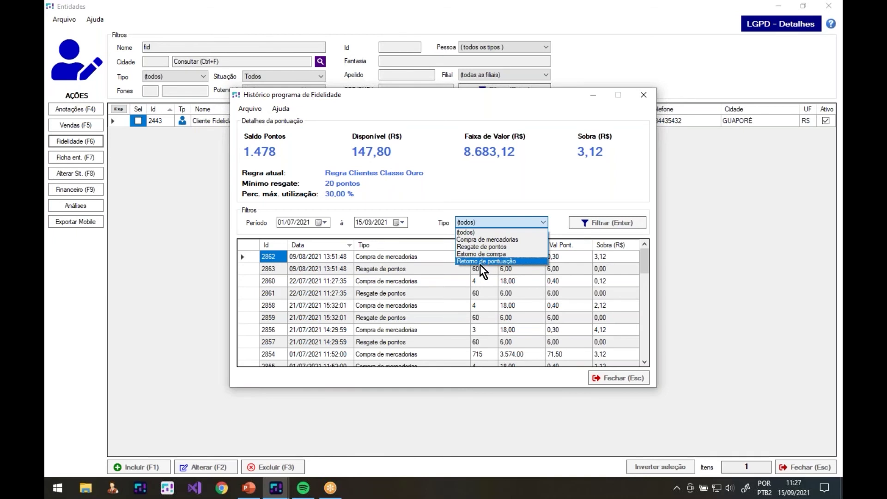
pyautogui.click(481, 239)
pyautogui.click(609, 227)
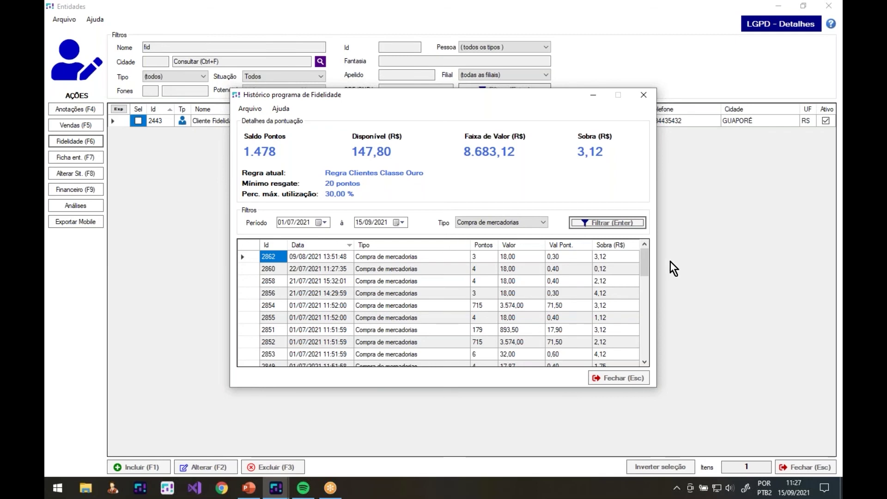
pyautogui.scroll(-2, 614, 257)
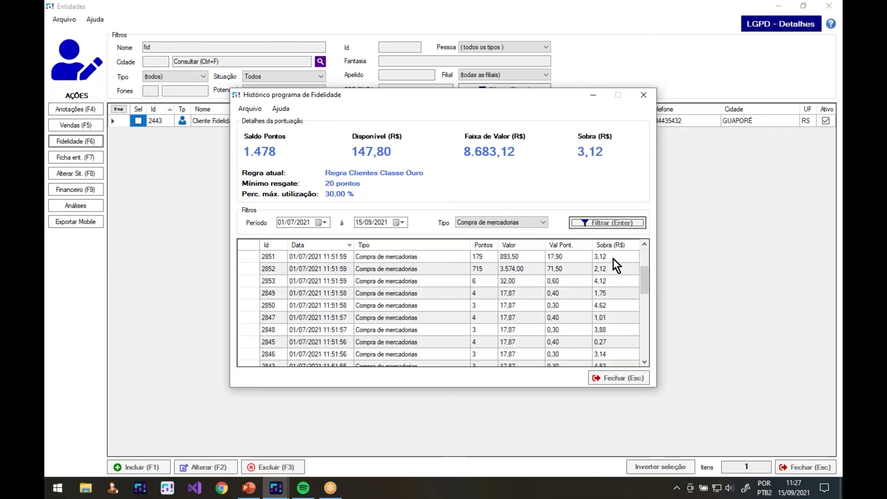
pyautogui.scroll(2, 615, 263)
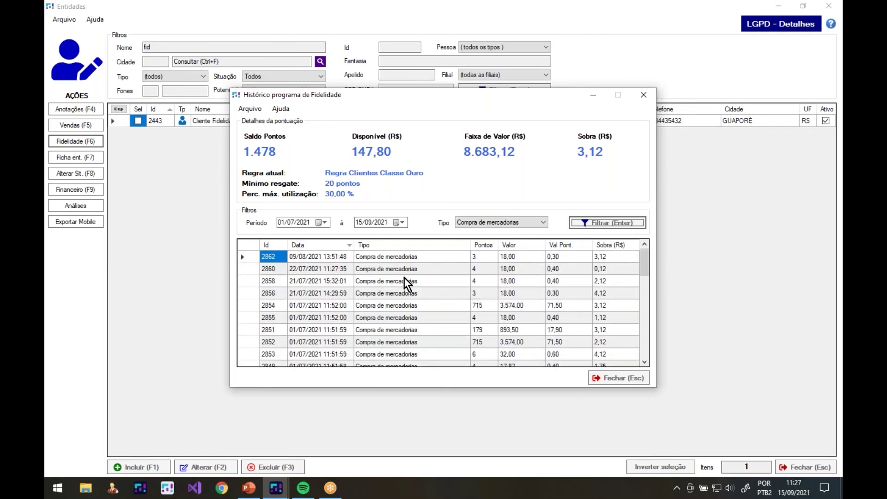
pyautogui.click(336, 246)
pyautogui.click(326, 246)
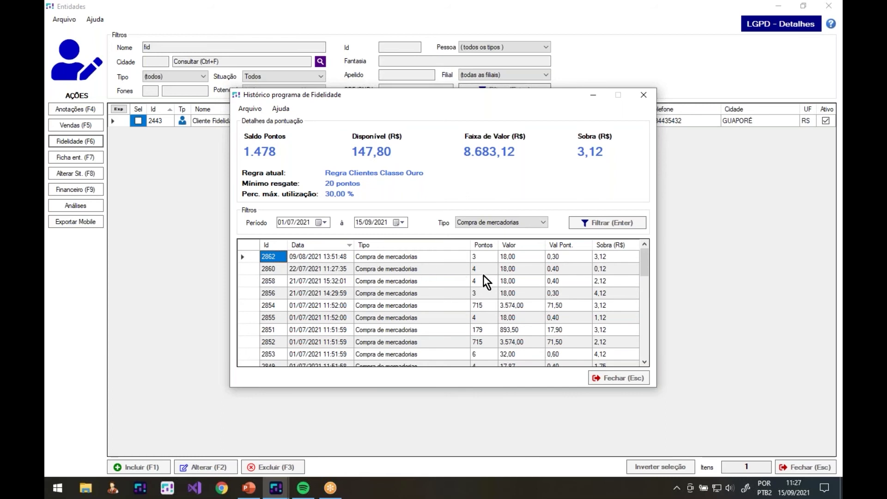
# - Reset the loyalty history to all movement types, and close the history and the entities register
pyautogui.click(486, 223)
pyautogui.click(484, 232)
pyautogui.click(610, 226)
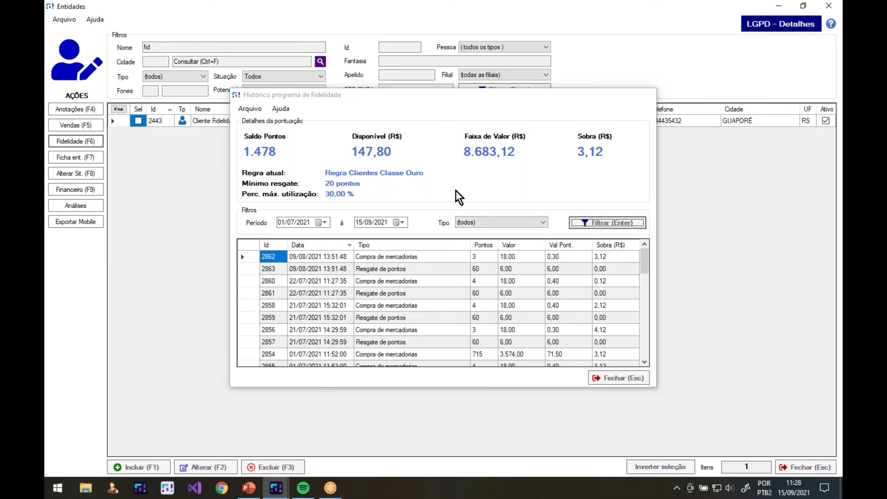
pyautogui.press('Escape')
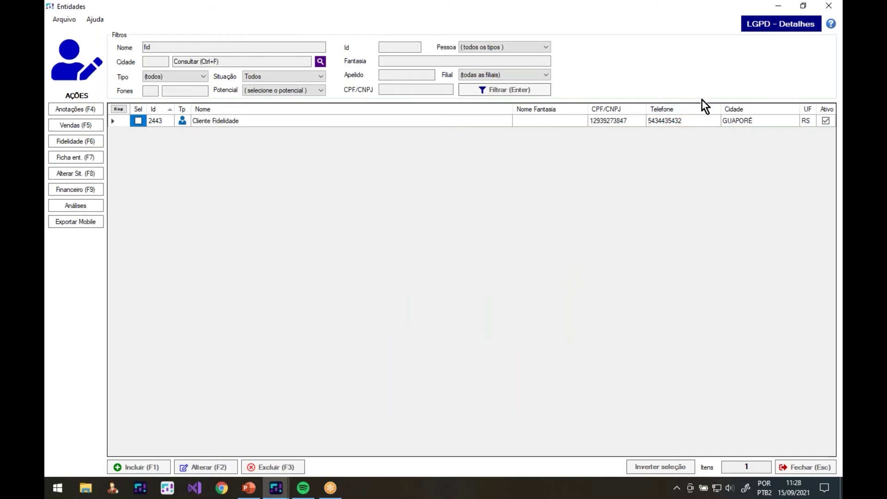
pyautogui.click(824, 5)
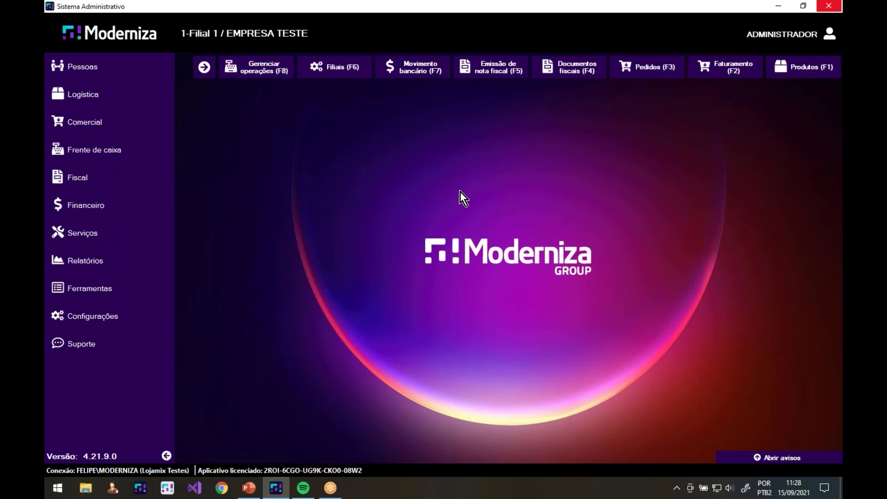
# - Start an outgoing NF-e with the note type Venda and close the form without saving it
pyautogui.click(512, 69)
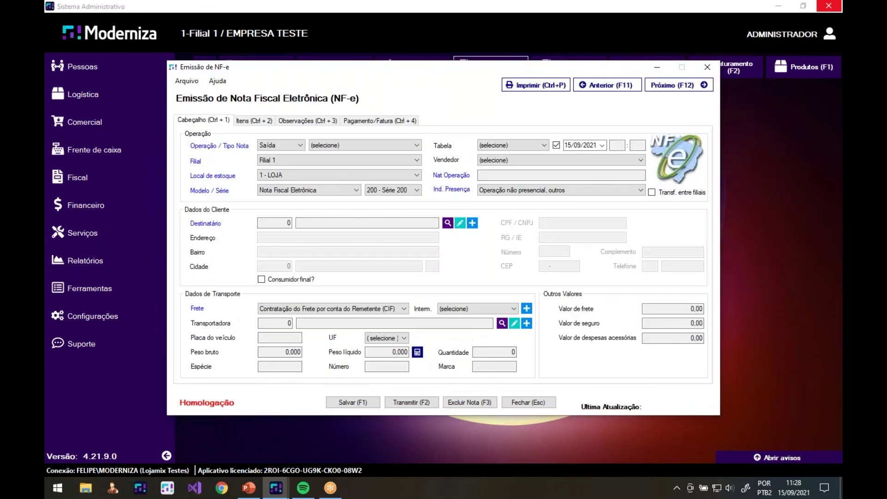
pyautogui.click(337, 146)
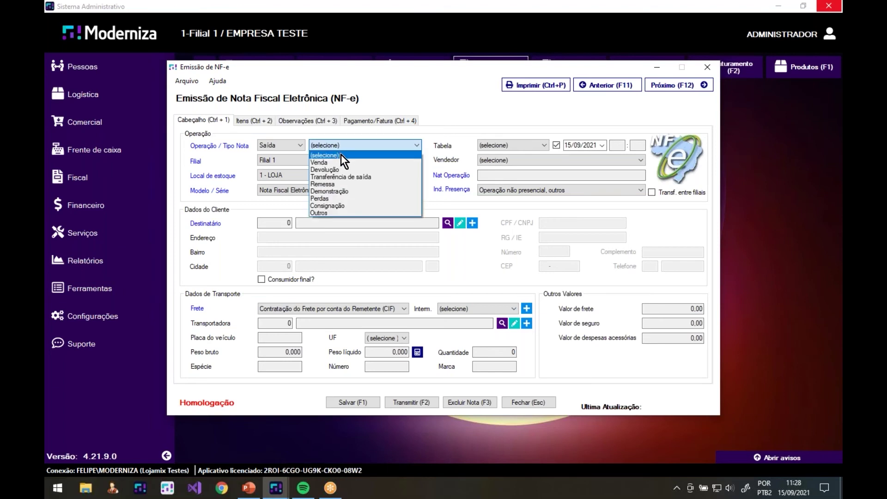
pyautogui.click(341, 162)
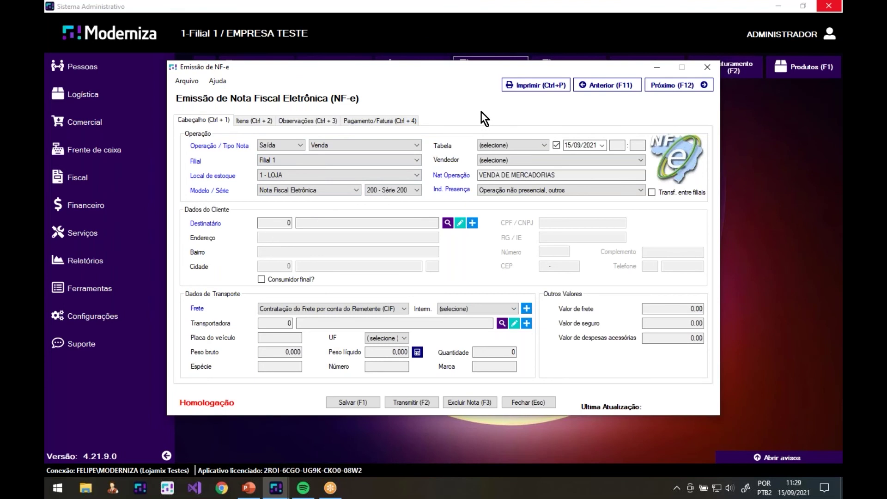
pyautogui.press('Escape')
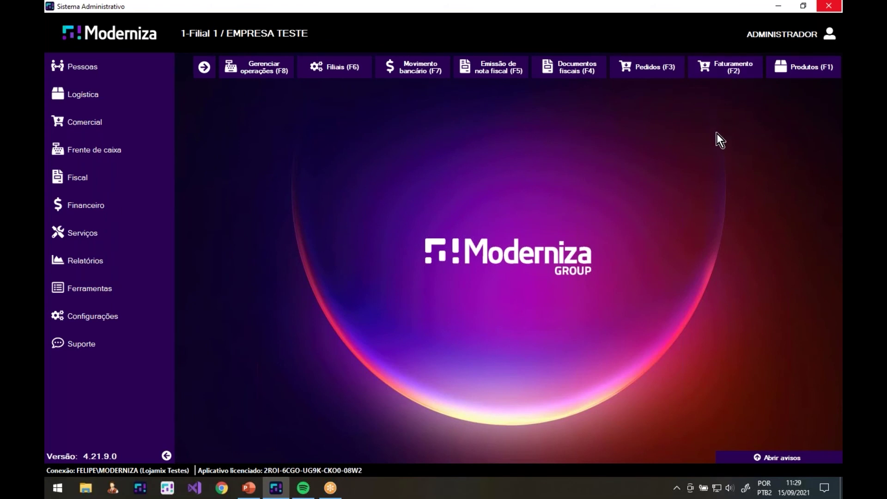
pyautogui.click(729, 77)
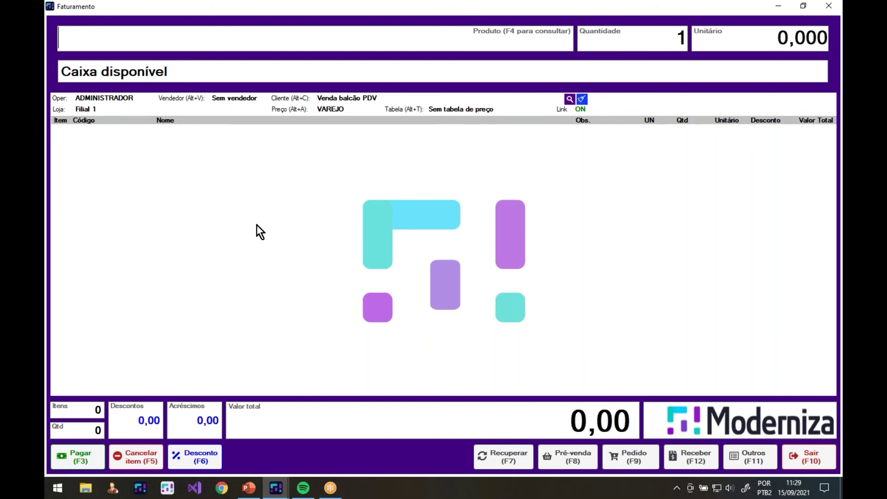
pyautogui.write('@fideli')
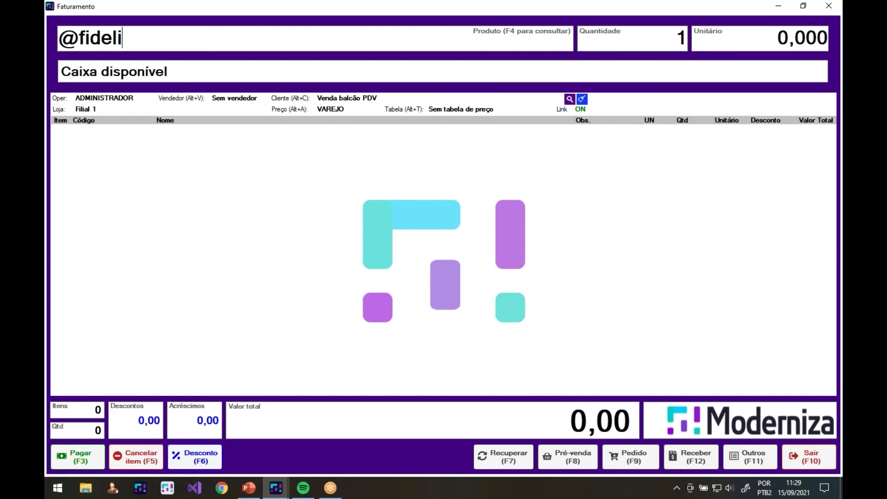
pyautogui.press('Return')
pyautogui.press('F1')
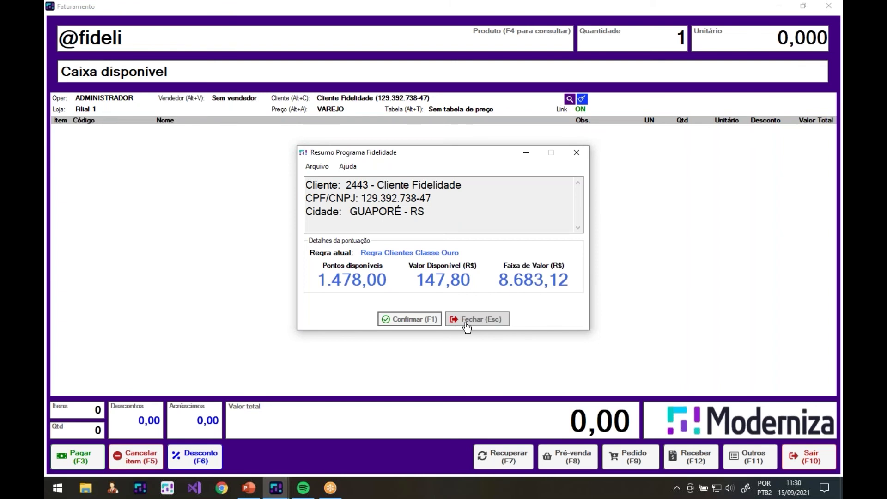
pyautogui.click(427, 321)
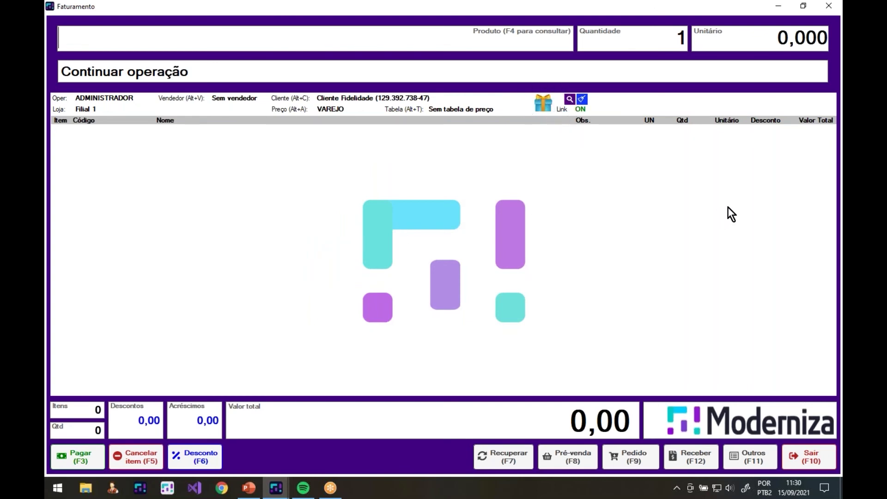
# - Add products 3001 (Água Mineral Garrafa 500ml) and 3006 (Produto sem variação) to the sale
pyautogui.write('3001')
pyautogui.press('Return')
pyautogui.write('3006')
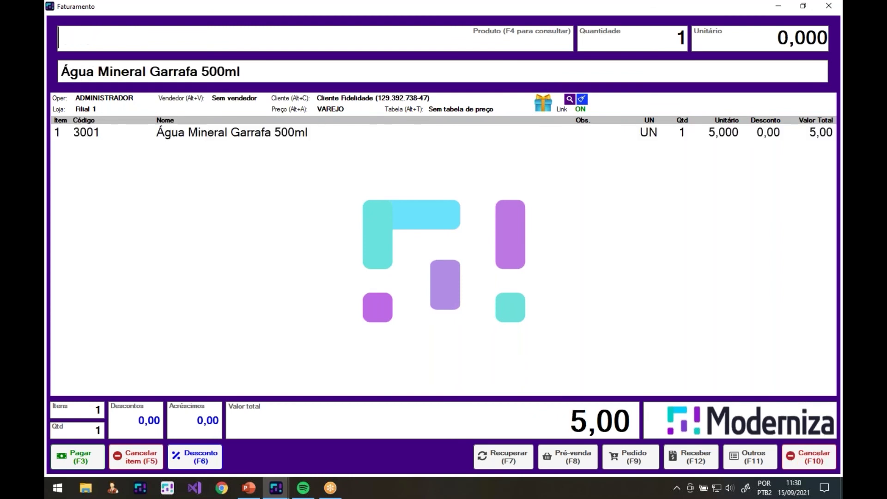
pyautogui.press('Return')
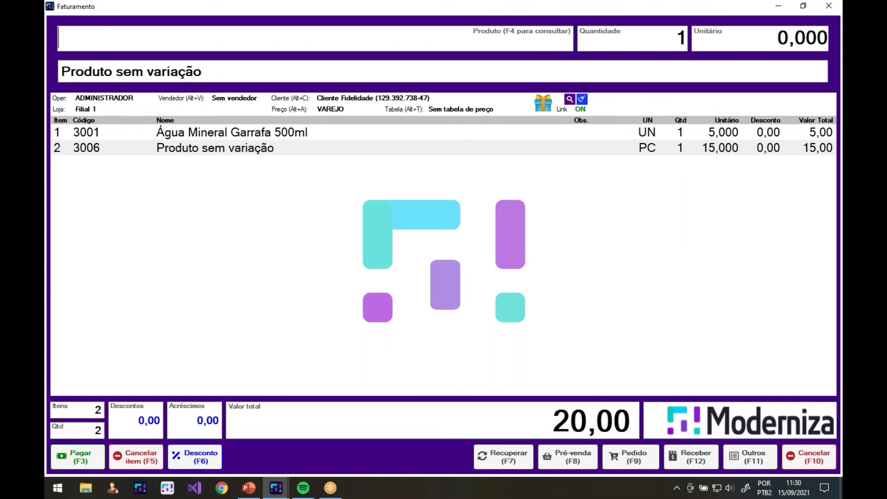
# - Take the sale to payment, test a 31% loyalty programme discount, and apply 10% instead
pyautogui.press('F3')
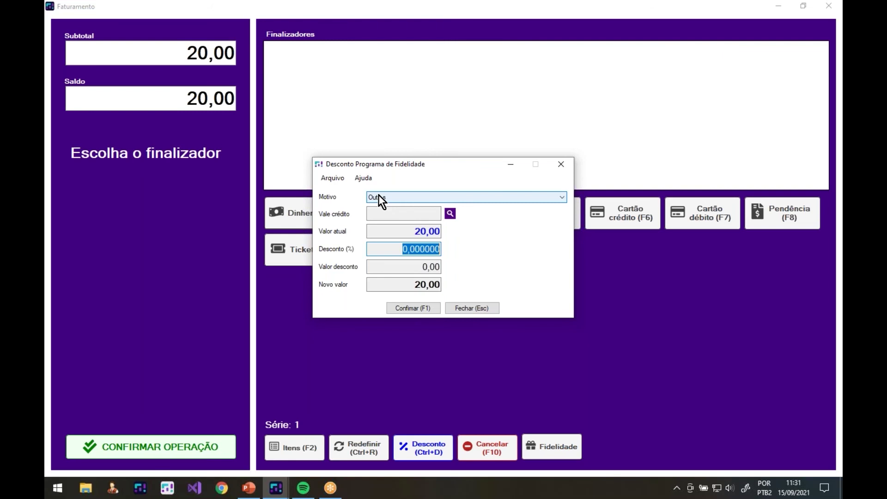
pyautogui.write('31')
pyautogui.press('Tab')
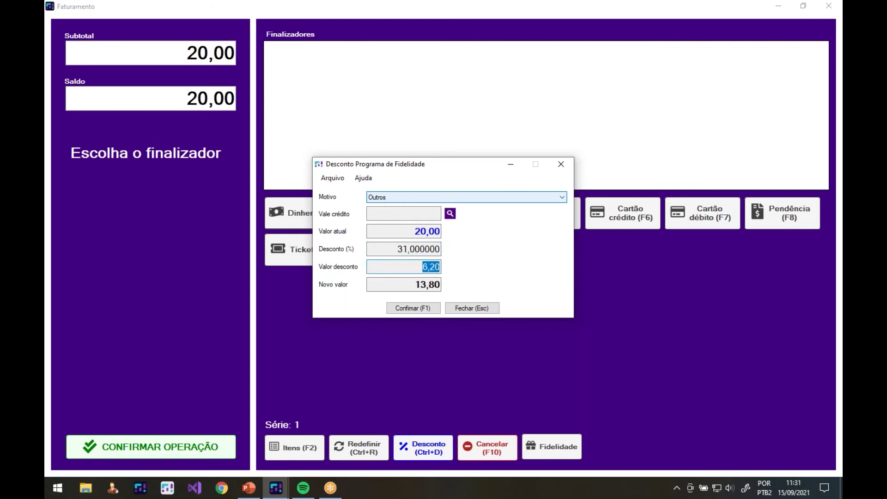
pyautogui.hotkey('shift', 'Tab')
pyautogui.write('10')
pyautogui.press('Tab')
pyautogui.press('F1')
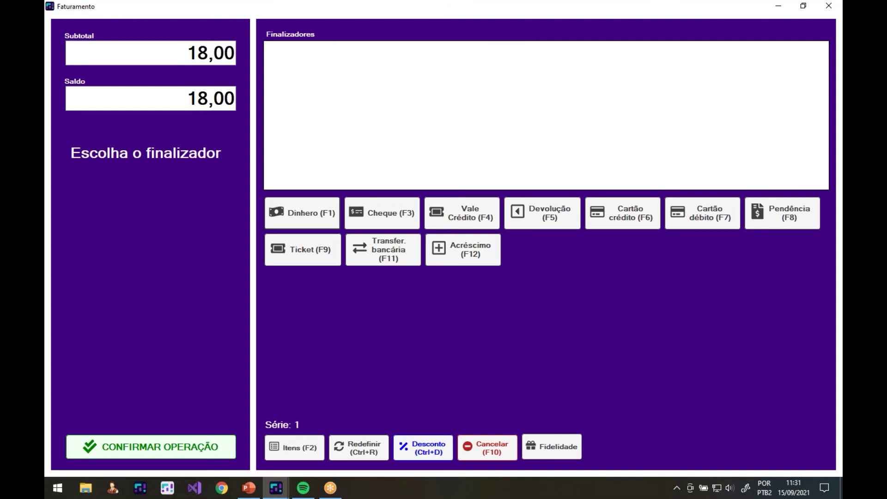
# - Settle the sale with 18,00 in Dinheiro, declining to alter the loyalty amount in use, and confirm the operation
pyautogui.press('F1')
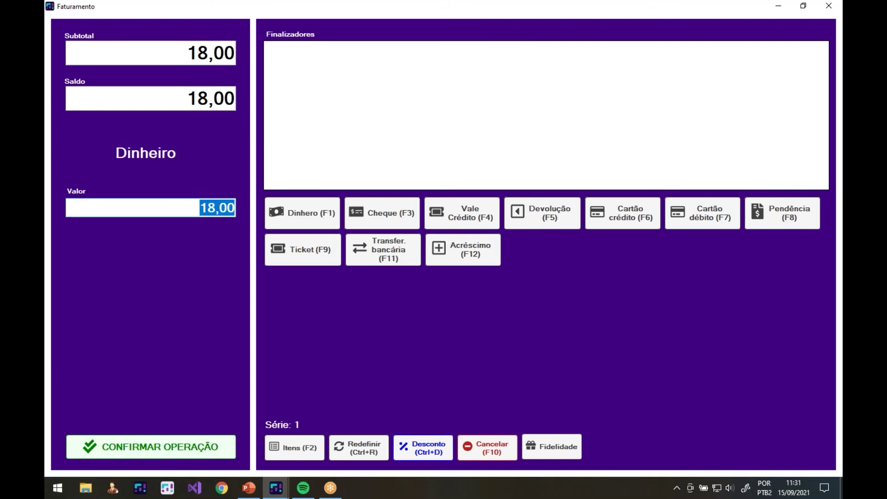
pyautogui.click(556, 449)
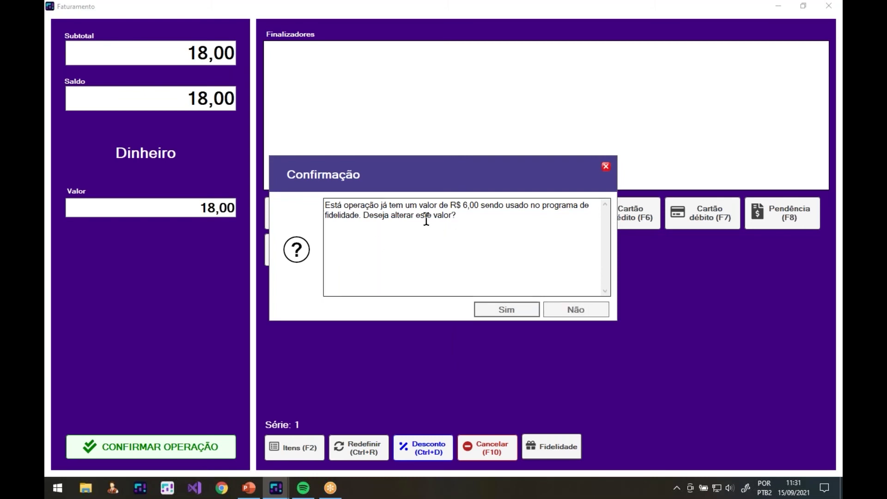
pyautogui.click(580, 312)
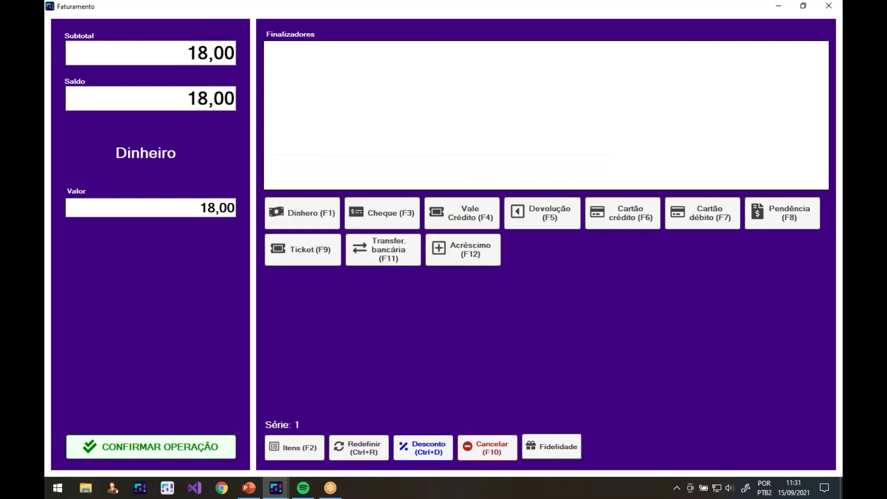
pyautogui.click(167, 451)
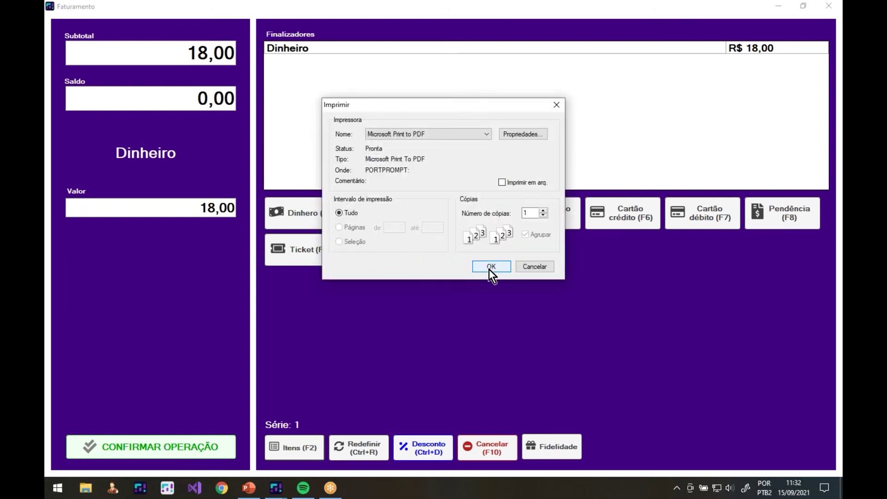
# - Send the receipt to Microsoft Print to PDF and examine the loyalty programme receipt fid.pdf in Foxit Reader
pyautogui.click(490, 267)
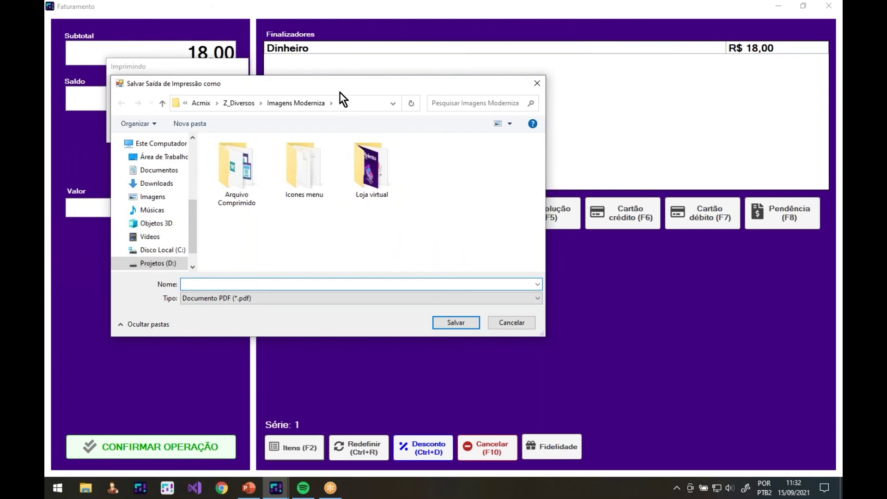
pyautogui.press('Escape')
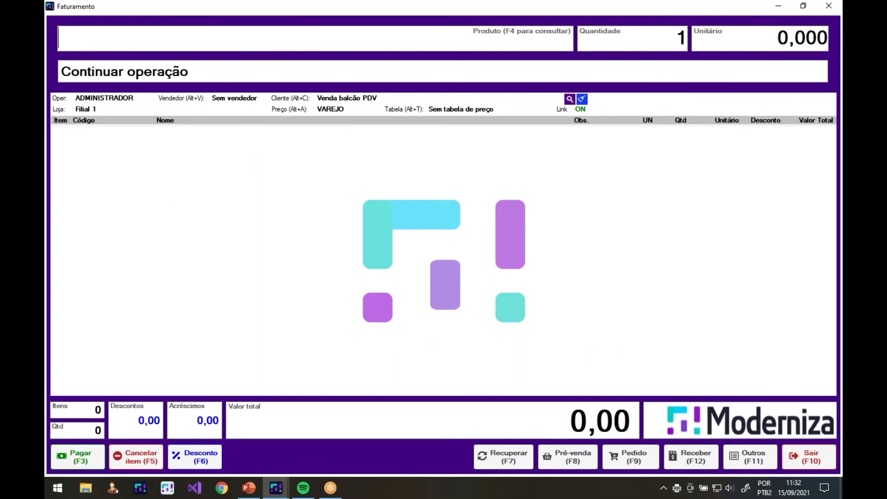
pyautogui.press('F4')
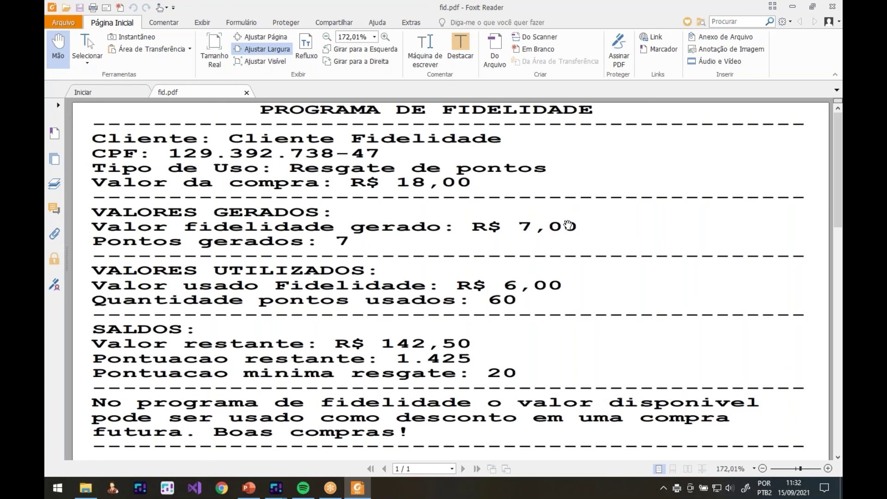
pyautogui.scroll(-3, 561, 224)
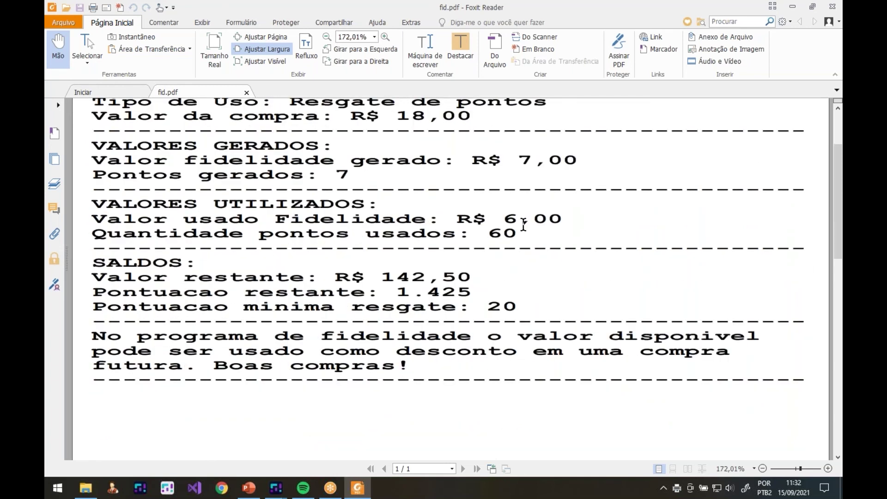
# - Finish examining the fid.pdf receipt, close it, and identify the loyalty customer for a new sale, closing the loyalty summary without confirming it
pyautogui.scroll(-3, 523, 225)
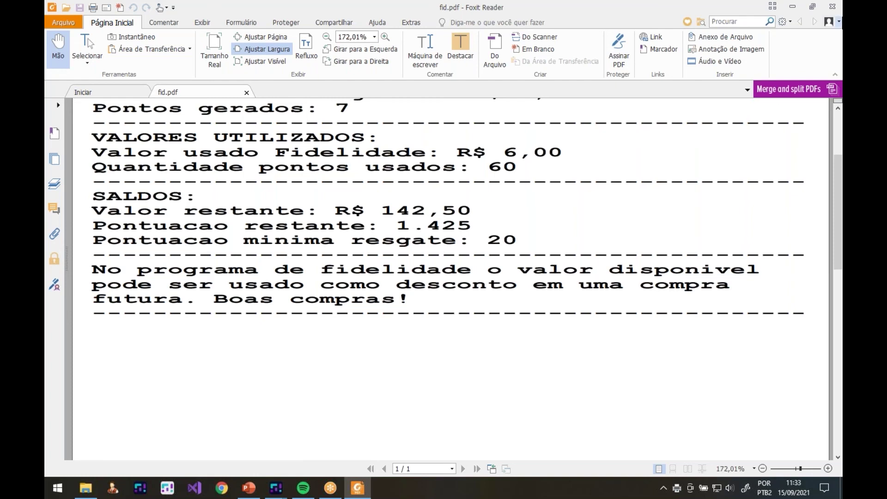
pyautogui.click(835, 10)
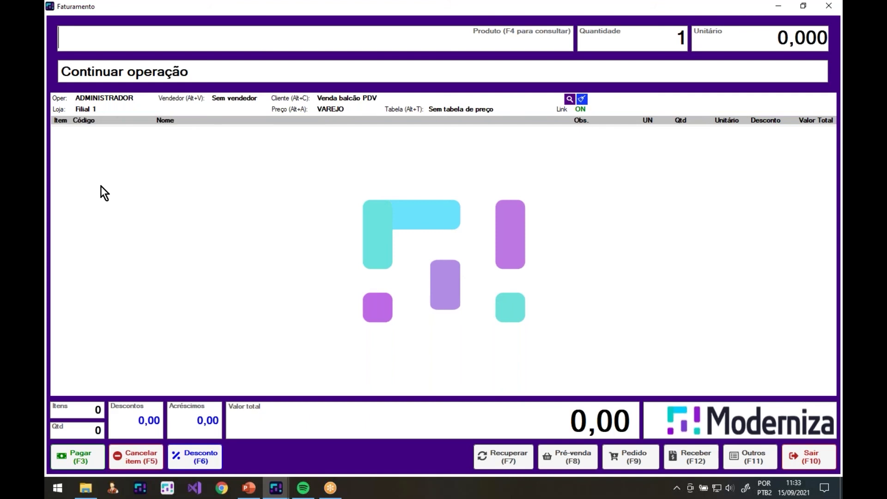
pyautogui.write('@2443')
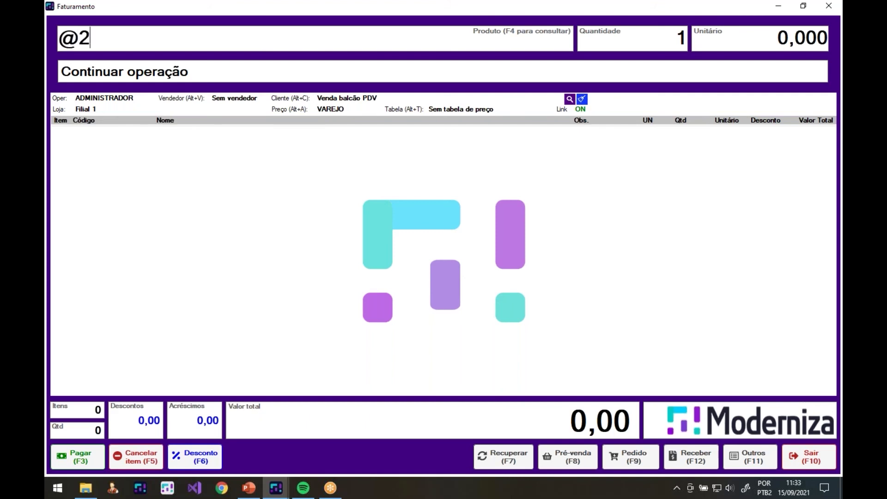
pyautogui.press('Return')
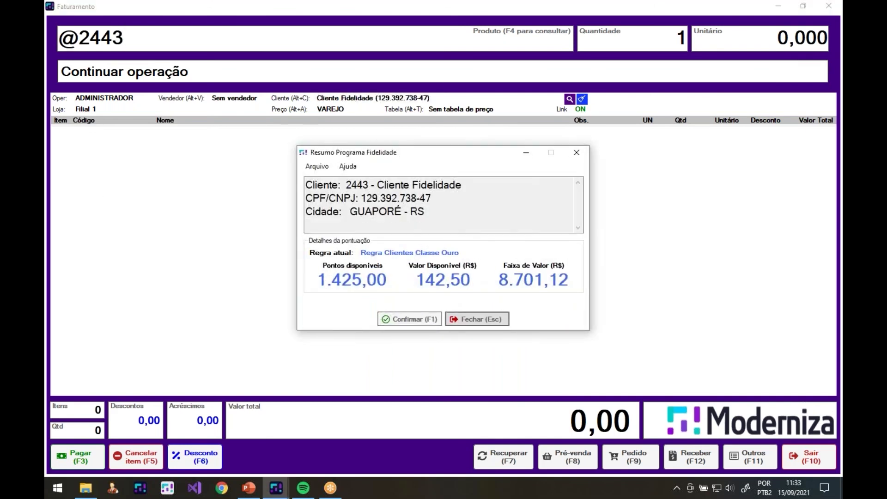
pyautogui.click(477, 319)
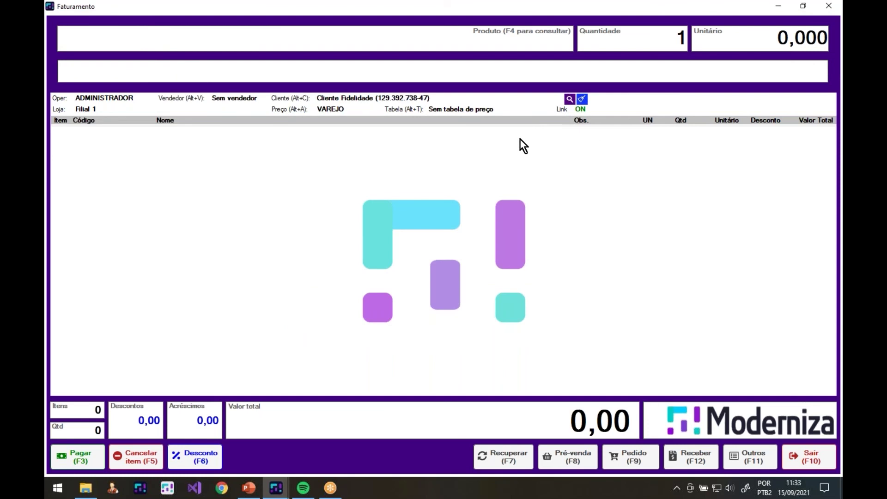
# - Add products 3001 (Água Mineral Garrafa 500ml) and 3006 (Produto sem variação) to the new sale
pyautogui.write('3001')
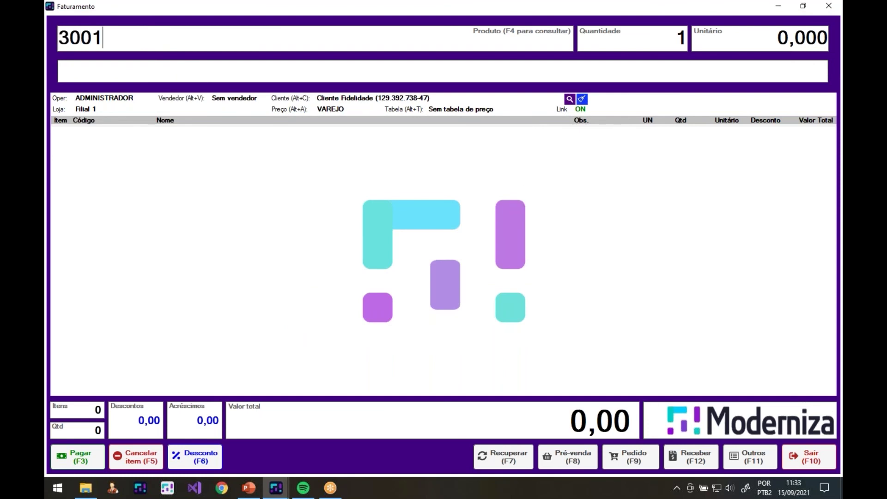
pyautogui.press('Return')
pyautogui.write('3006')
pyautogui.press('Return')
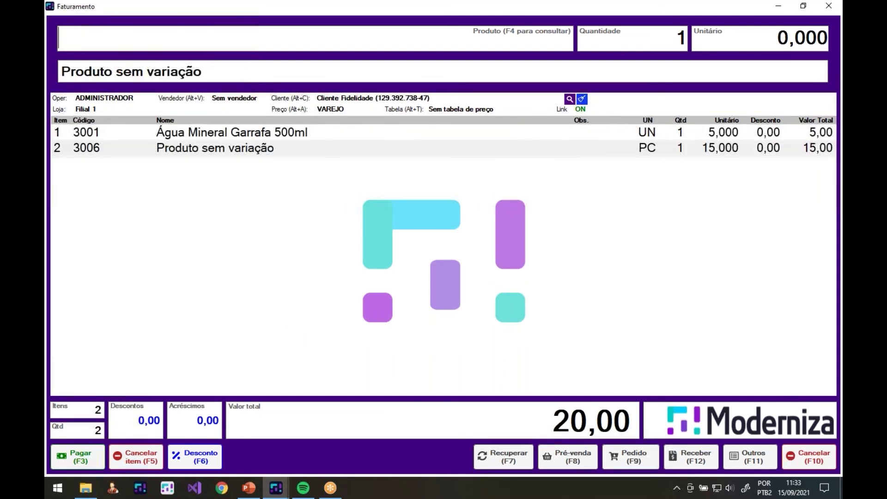
# - Take the sale to payment, try the Fidelidade option, and enter 20,00 in Dinheiro
pyautogui.press('F3')
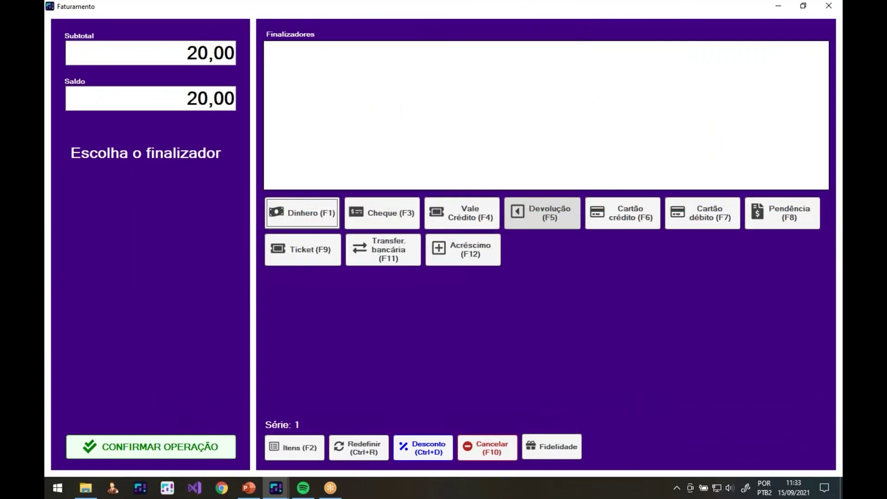
pyautogui.click(542, 452)
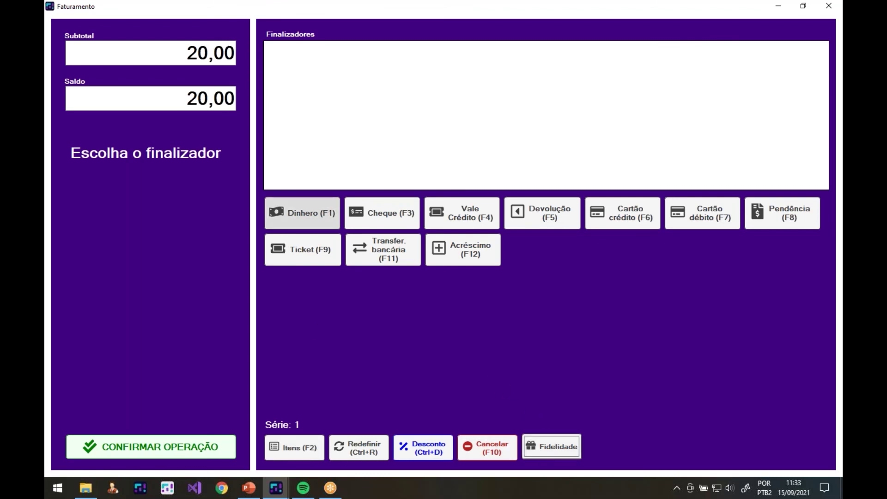
pyautogui.click(285, 224)
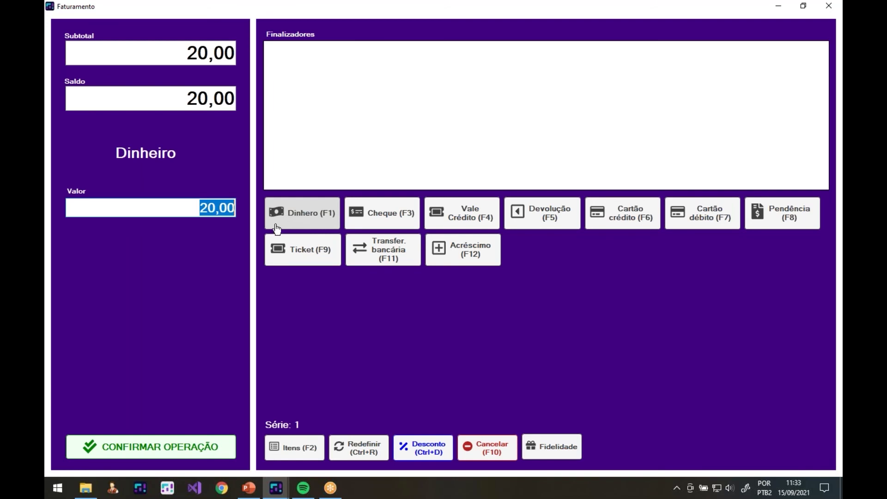
pyautogui.press('Return')
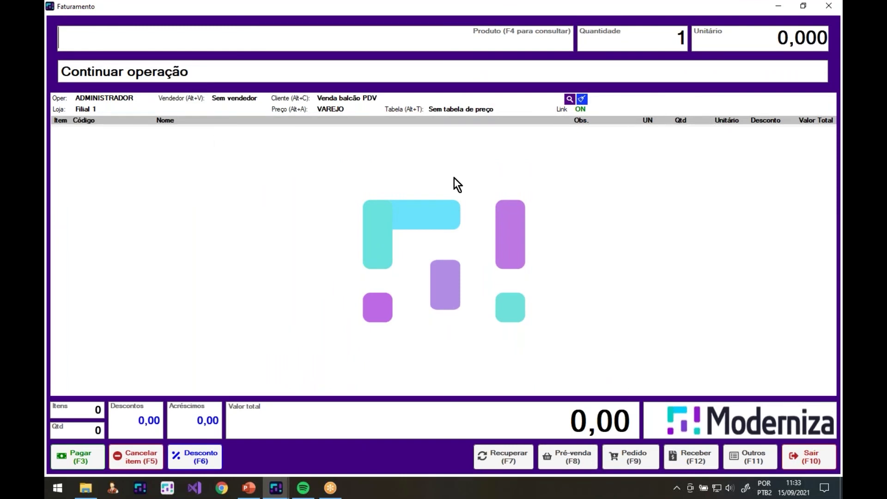
# - Identify the loyalty customer in another sale, consult their loyalty programme summary, and confirm its use
pyautogui.write('@2443')
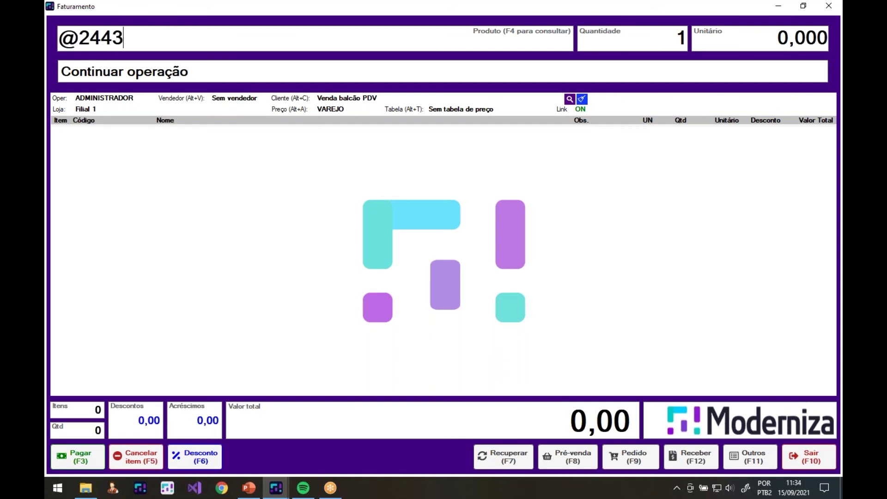
pyautogui.press('Return')
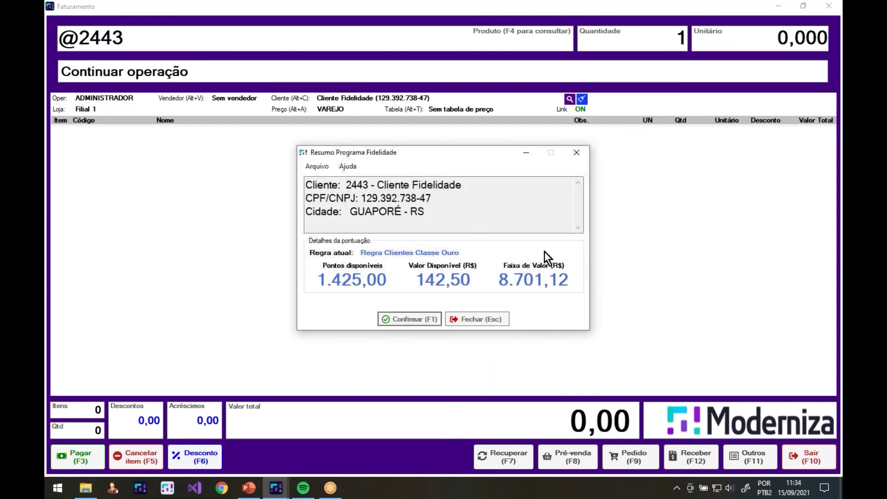
pyautogui.click(478, 322)
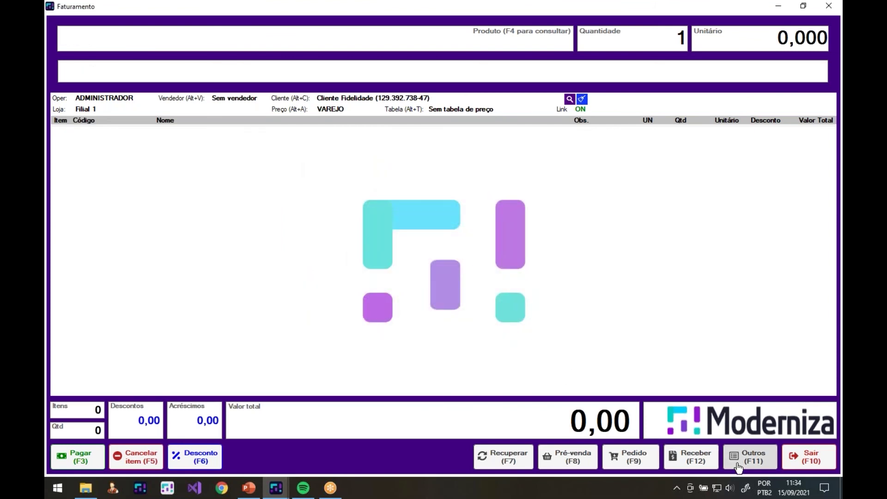
pyautogui.click(767, 468)
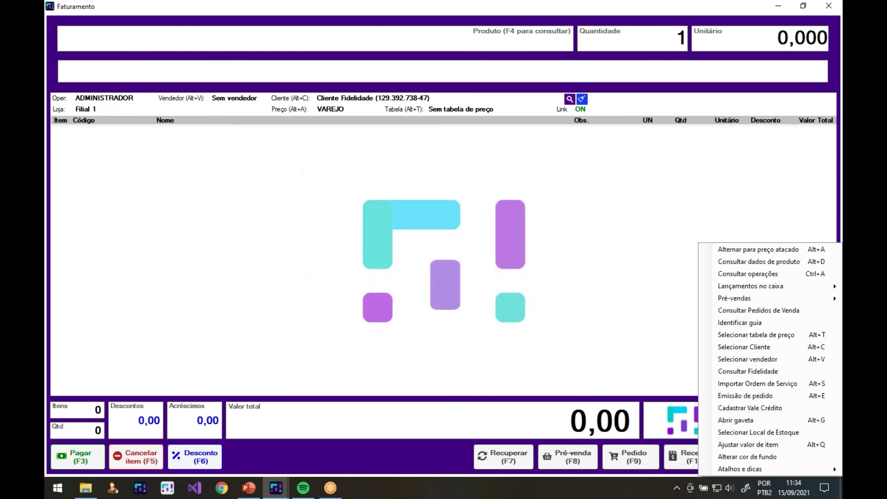
pyautogui.click(749, 373)
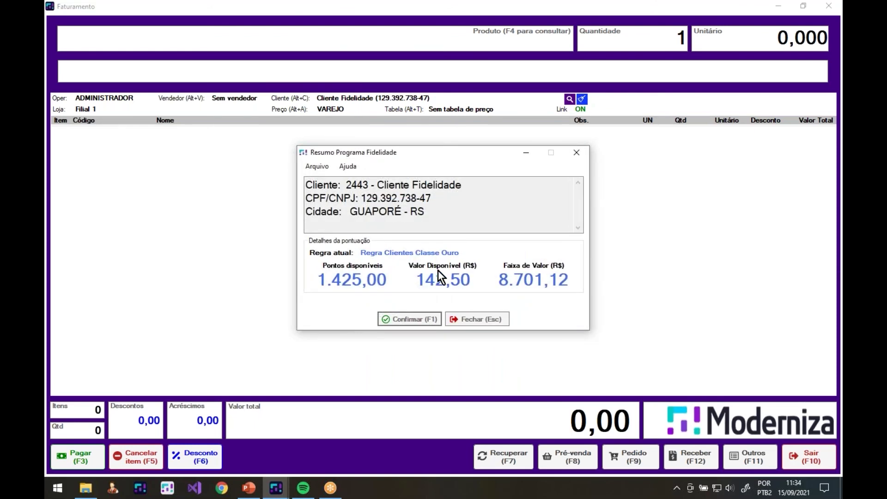
pyautogui.click(398, 320)
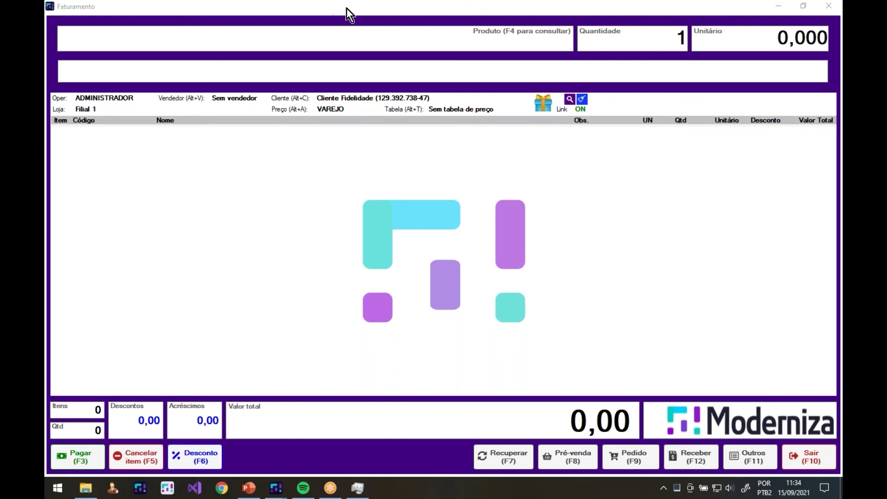
# - Add one unit each of products 3001 and 3006 to the sale with the loyalty programme in use
pyautogui.click(227, 36)
pyautogui.write('3001')
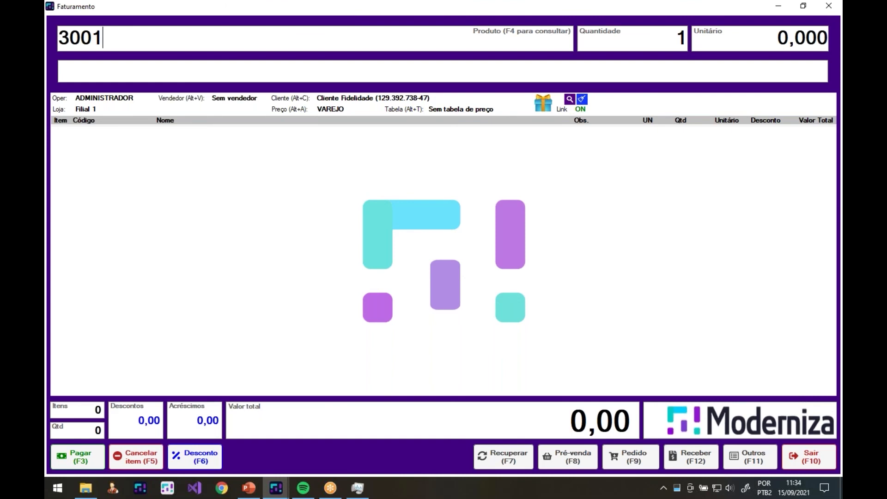
pyautogui.press('Return')
pyautogui.write('3006')
pyautogui.press('Return')
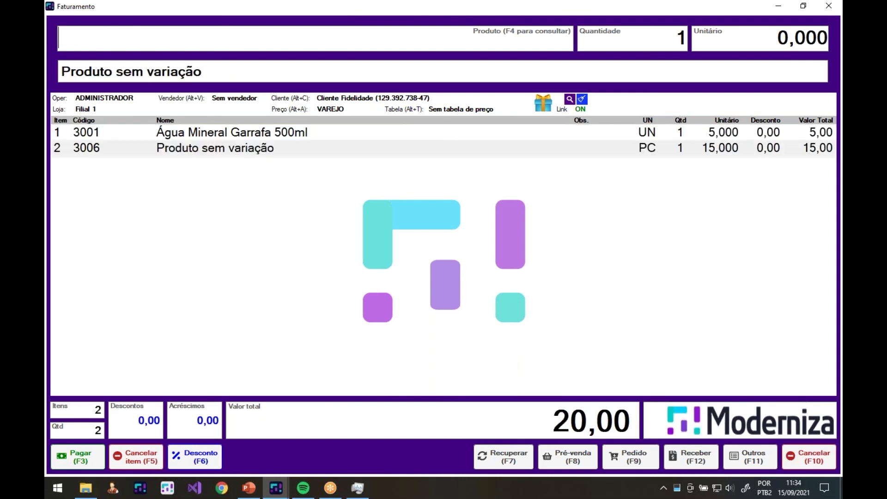
# - Take the sale to payment, close the loyalty discount without applying it, and cancel the operation without entering a reason
pyautogui.press('F3')
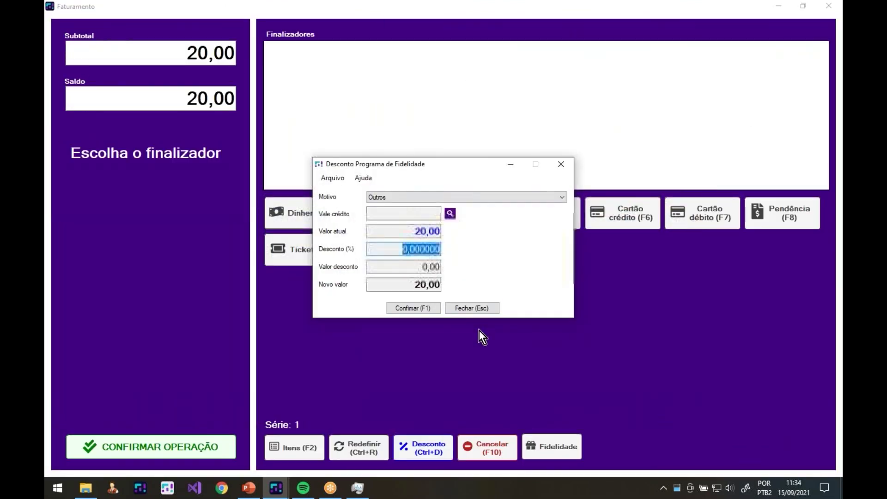
pyautogui.click(473, 307)
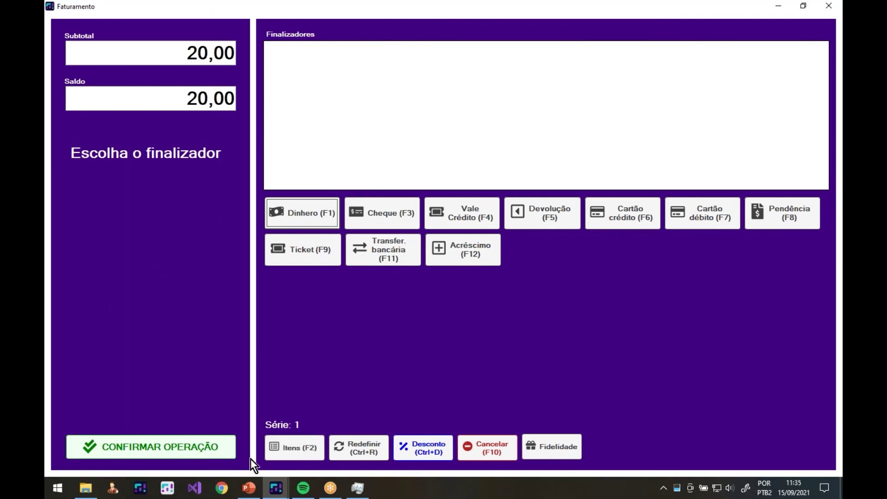
pyautogui.click(488, 448)
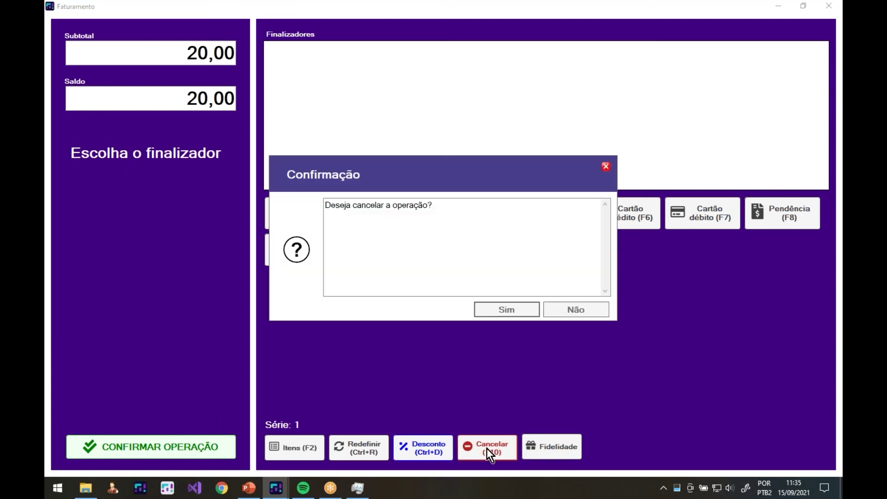
pyautogui.click(500, 313)
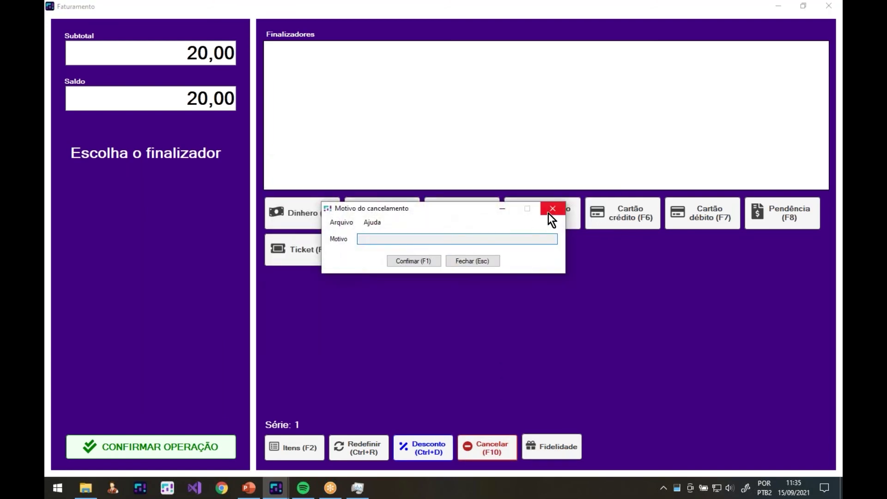
pyautogui.click(548, 211)
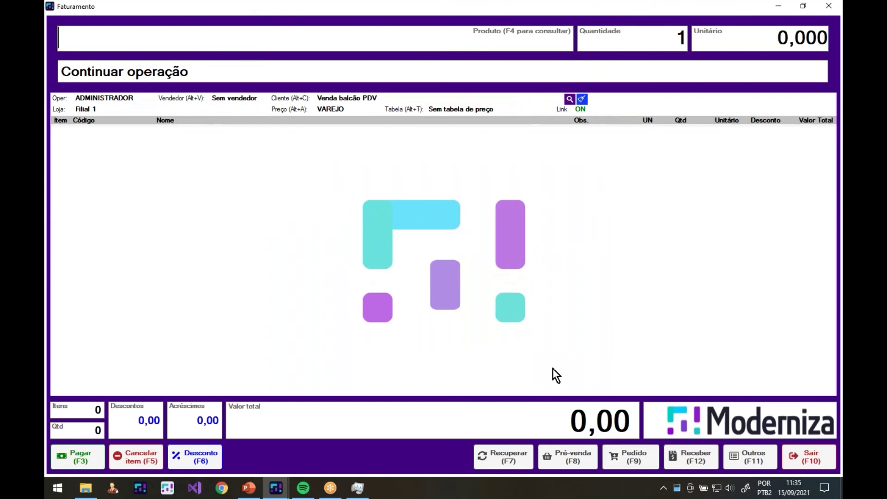
# - Leave Faturamento and open the customer loyalty report from the Entidades reports
pyautogui.click(795, 458)
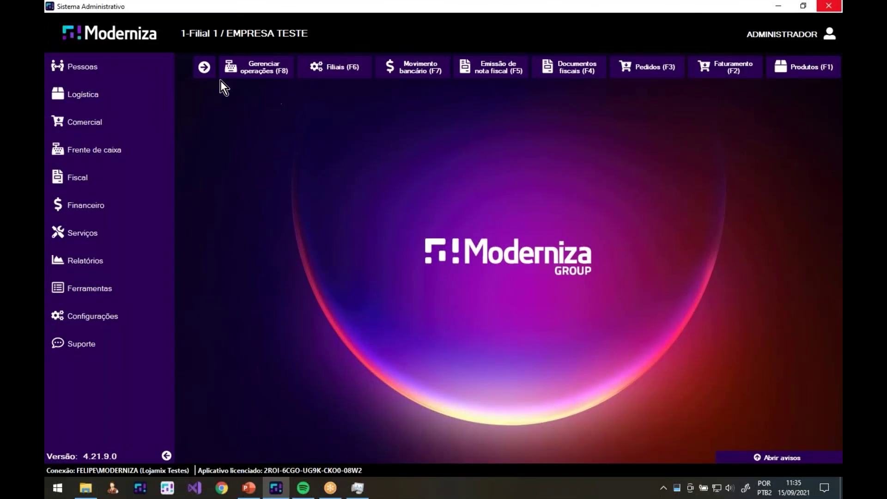
pyautogui.click(125, 72)
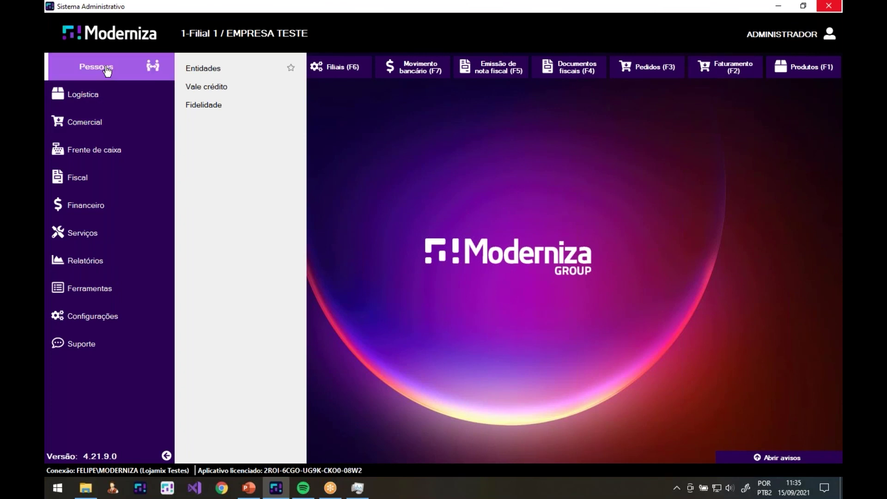
pyautogui.click(81, 66)
pyautogui.click(51, 262)
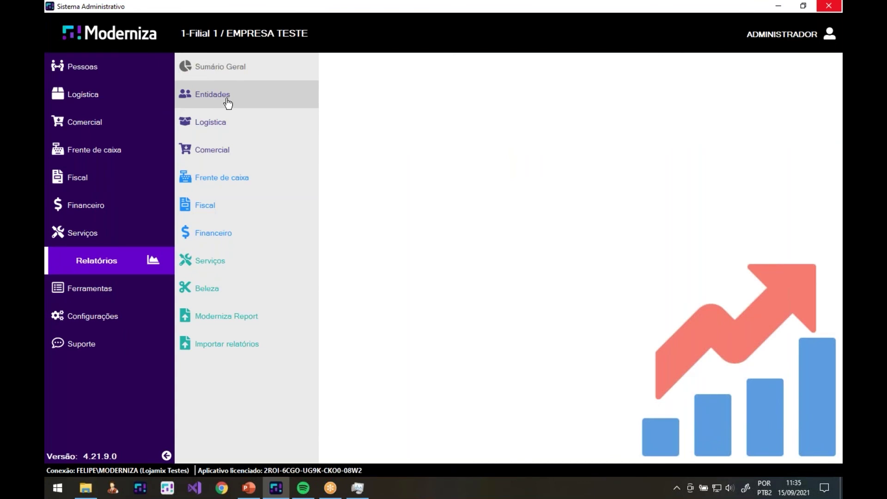
pyautogui.click(228, 103)
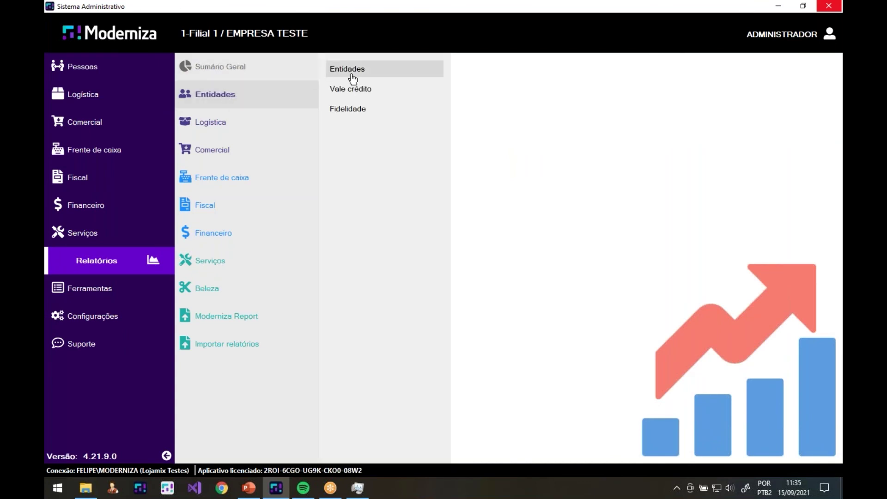
pyautogui.click(352, 111)
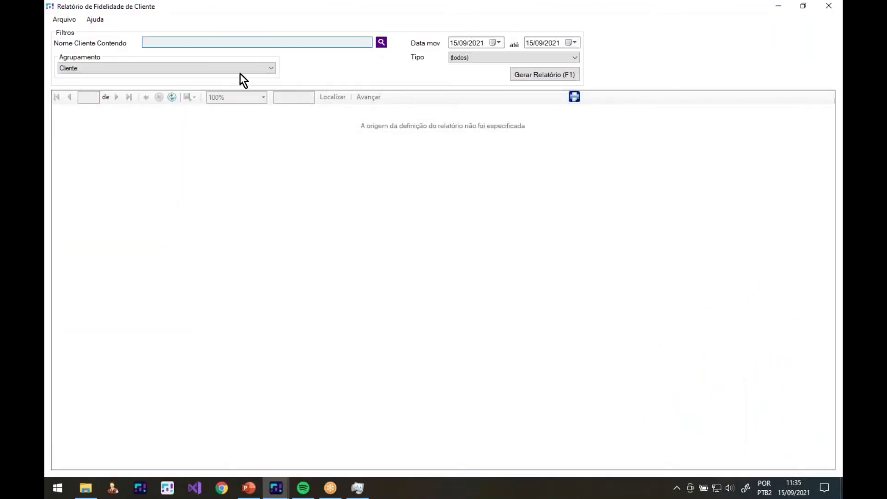
# - Generate the loyalty report grouped by Cliente for 15/09/2021 with all types included
pyautogui.click(208, 70)
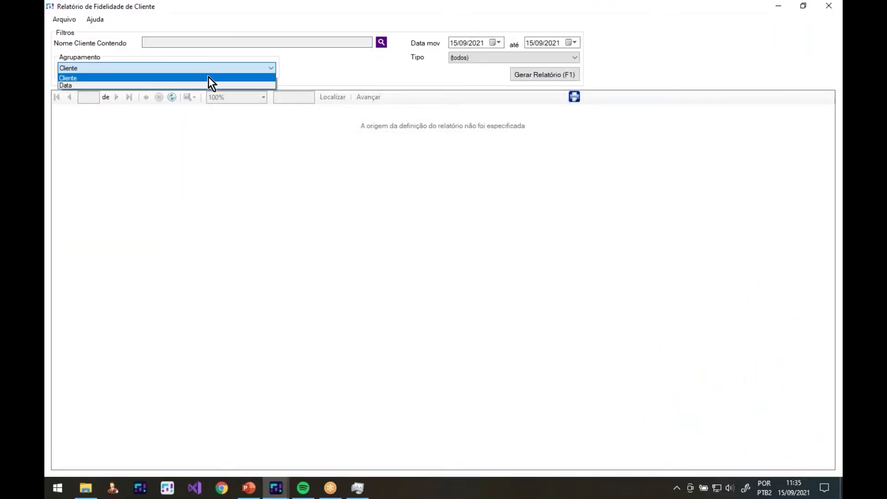
pyautogui.click(209, 77)
pyautogui.click(535, 77)
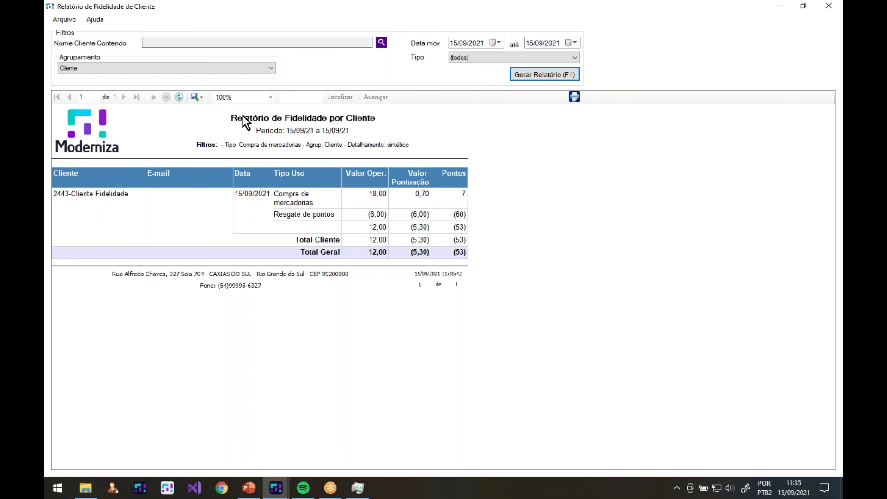
# - Filter the report to Cliente fidelidade, set its start date to 01/01/2021, and generate it again
pyautogui.click(185, 42)
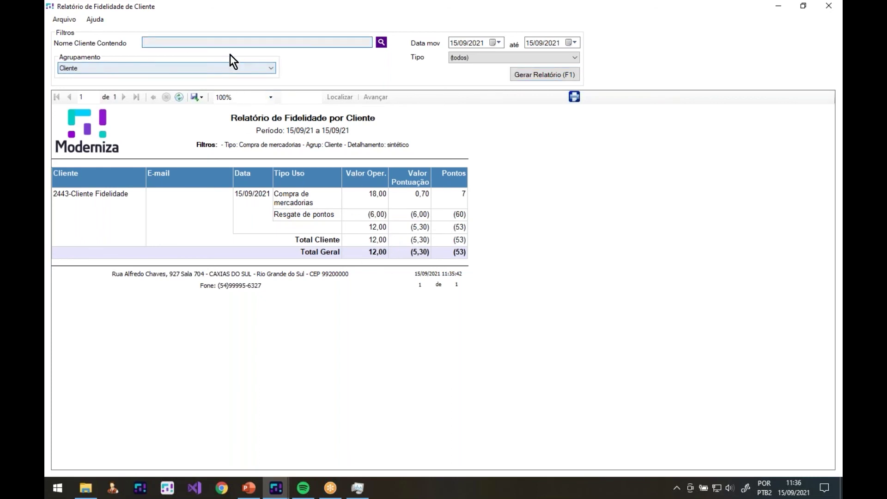
pyautogui.write('Cliente fidelidade')
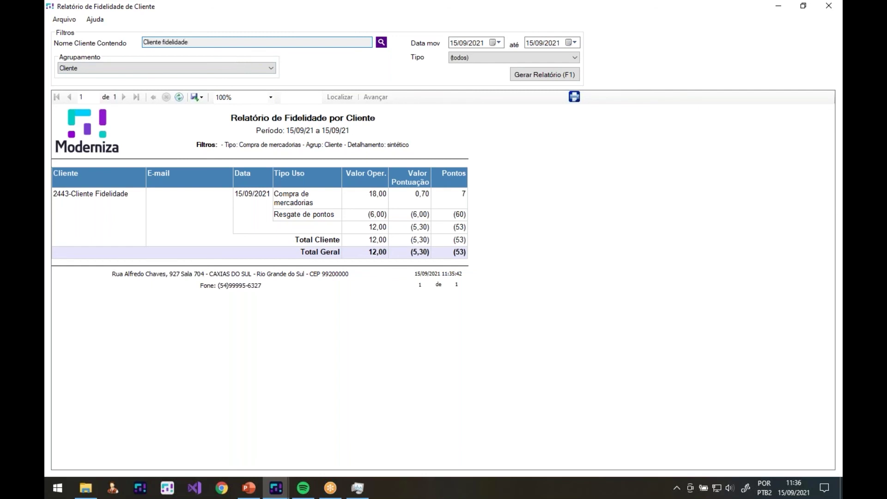
pyautogui.click(452, 40)
pyautogui.write('01')
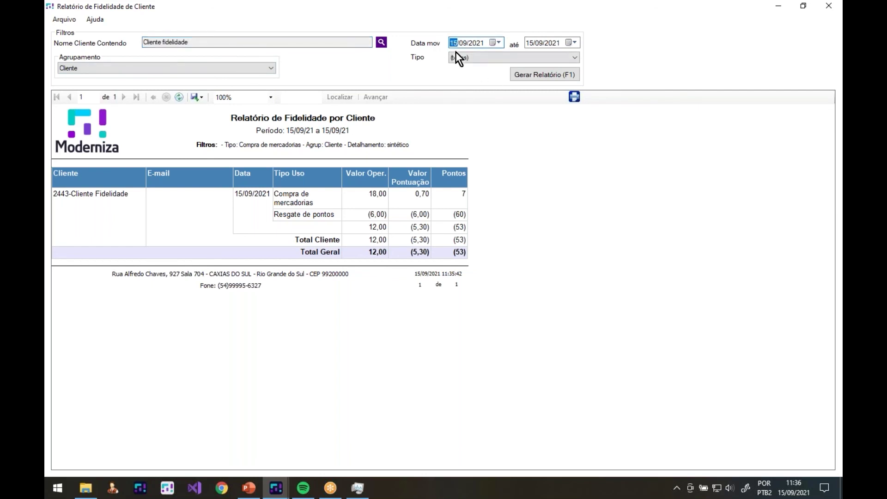
pyautogui.click(464, 42)
pyautogui.write('01')
pyautogui.click(531, 73)
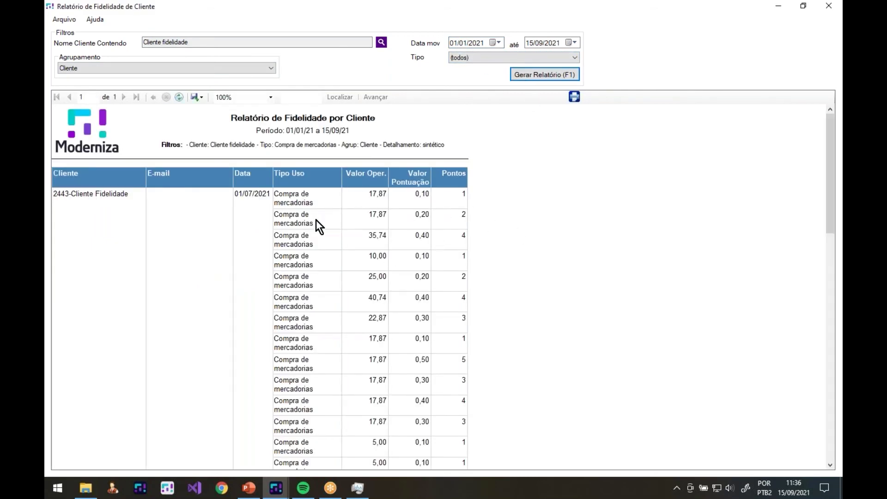
# - Generate the loyalty report again grouped by Data, review its entries through the final page, and close the report
pyautogui.click(170, 65)
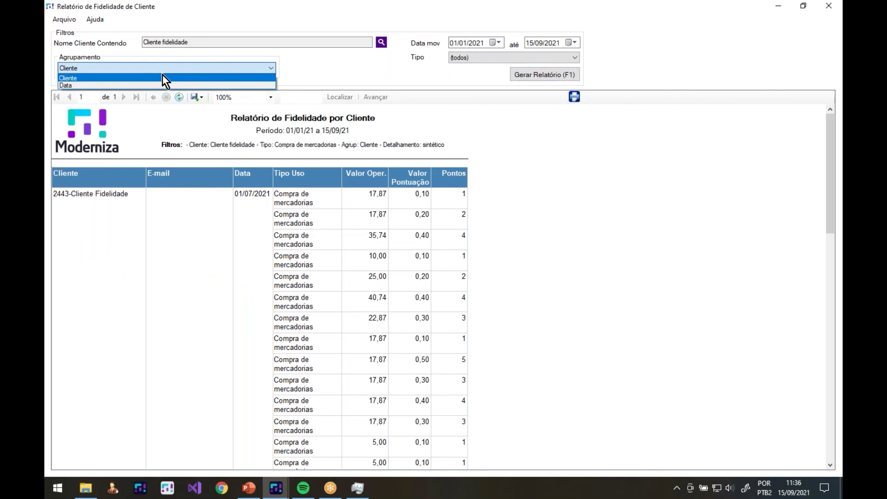
pyautogui.click(158, 84)
pyautogui.click(546, 76)
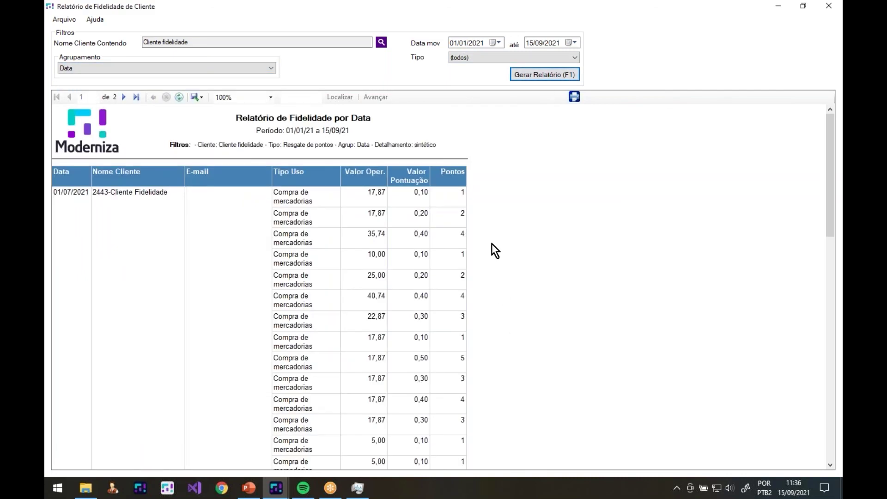
pyautogui.scroll(-2, 490, 240)
pyautogui.scroll(-3, 490, 244)
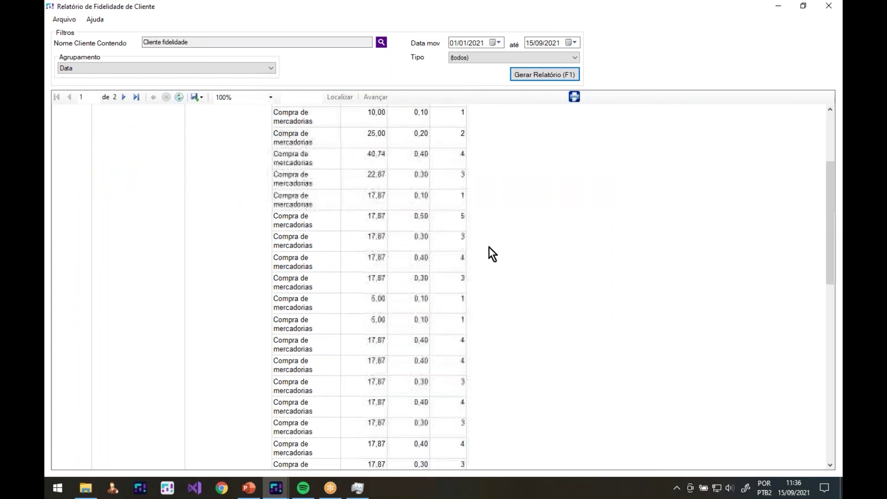
pyautogui.scroll(-8, 490, 254)
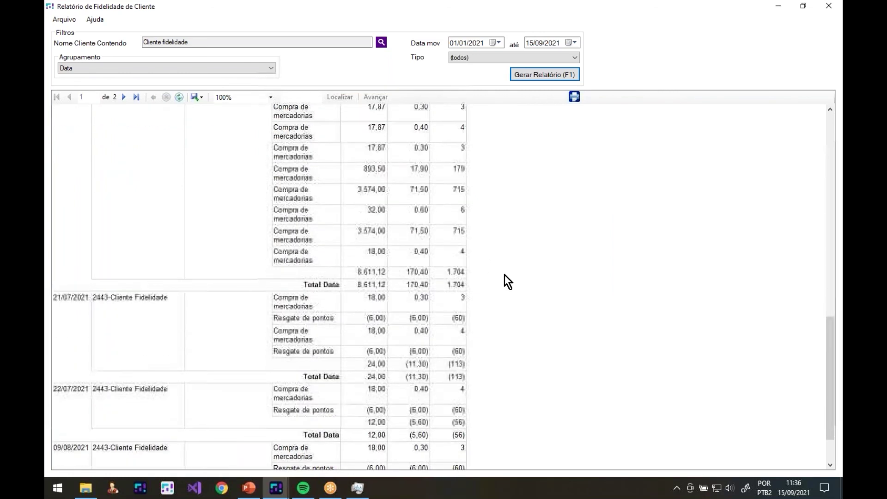
pyautogui.scroll(-10, 504, 276)
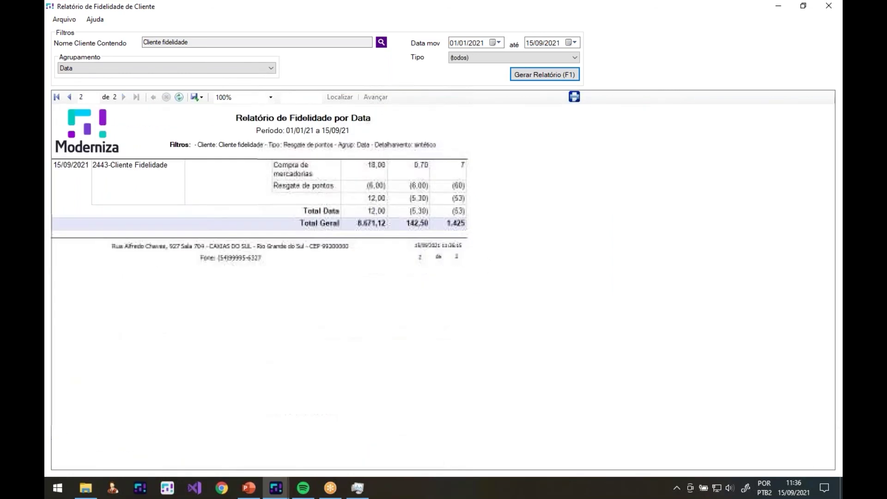
pyautogui.scroll(12, 549, 243)
pyautogui.scroll(15, 553, 222)
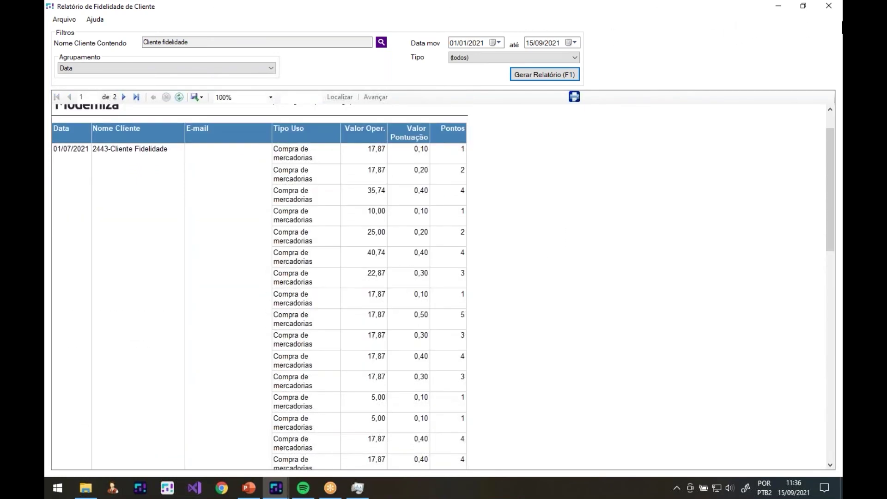
pyautogui.click(834, 7)
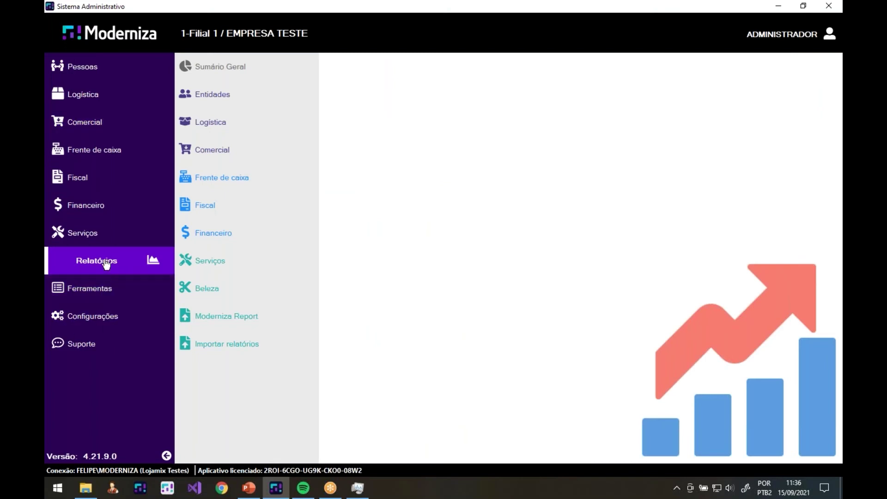
# - Open the ADMINISTRADOR user profile and examine the Incluir, Alterar and Excluir permissions under Fidelidade de cliente
pyautogui.click(78, 262)
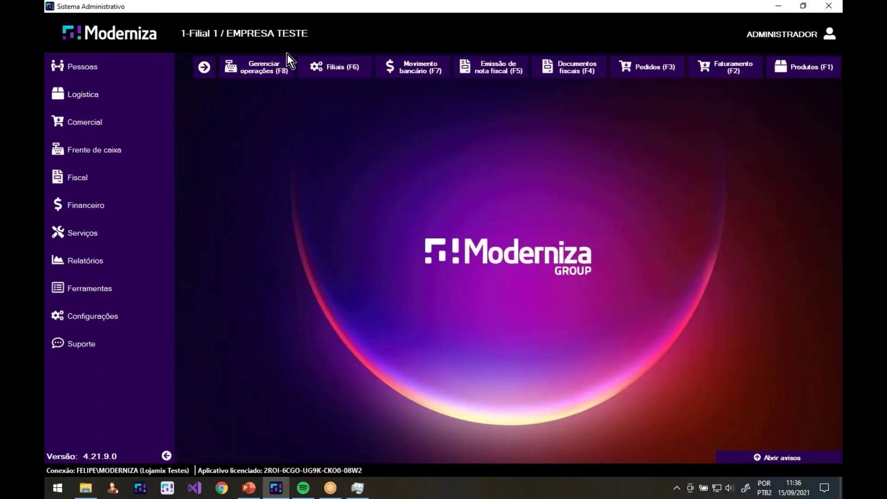
pyautogui.click(346, 4)
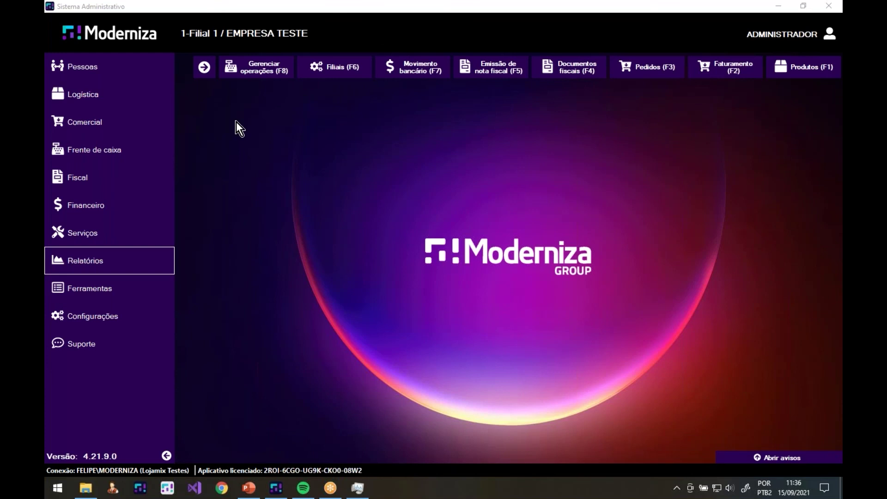
pyautogui.click(395, 331)
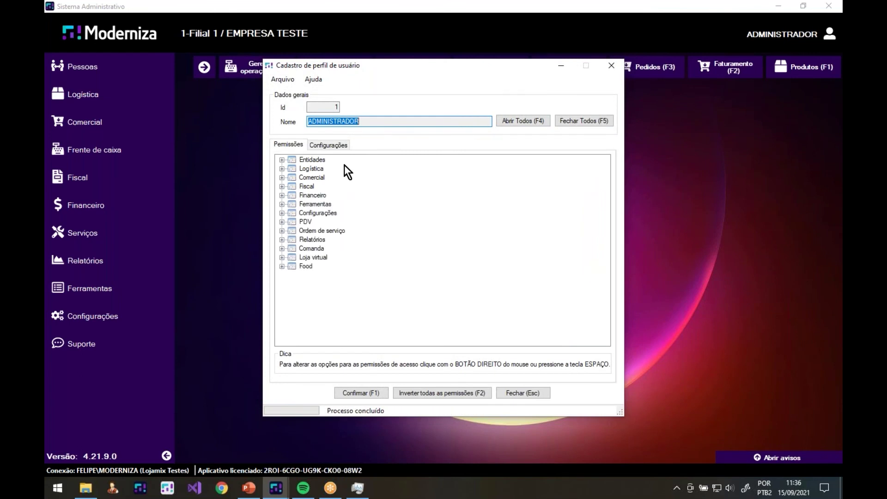
pyautogui.click(282, 160)
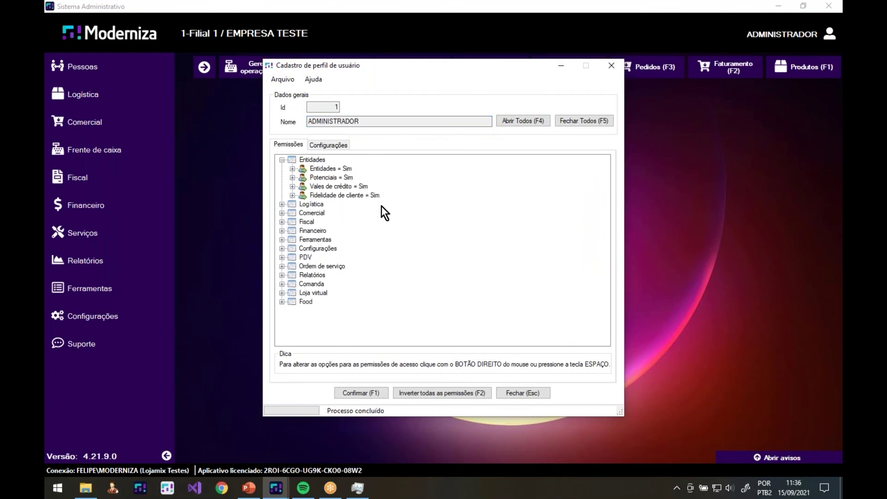
pyautogui.click(293, 196)
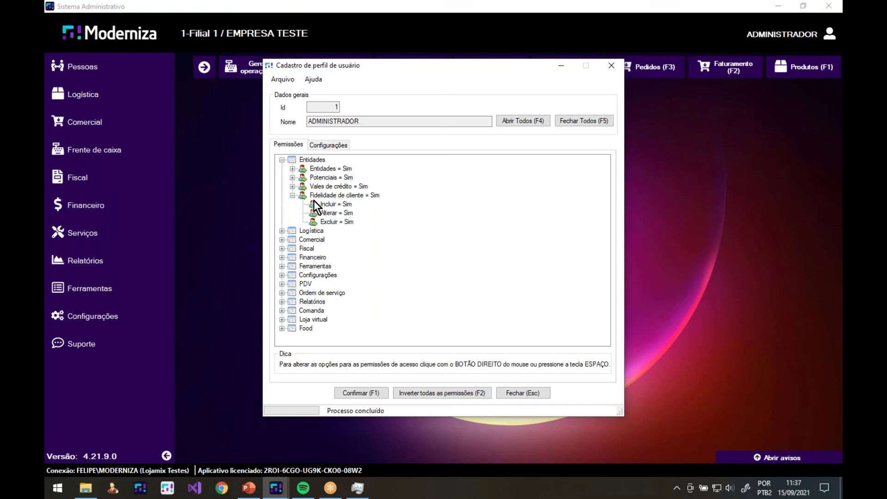
pyautogui.click(293, 195)
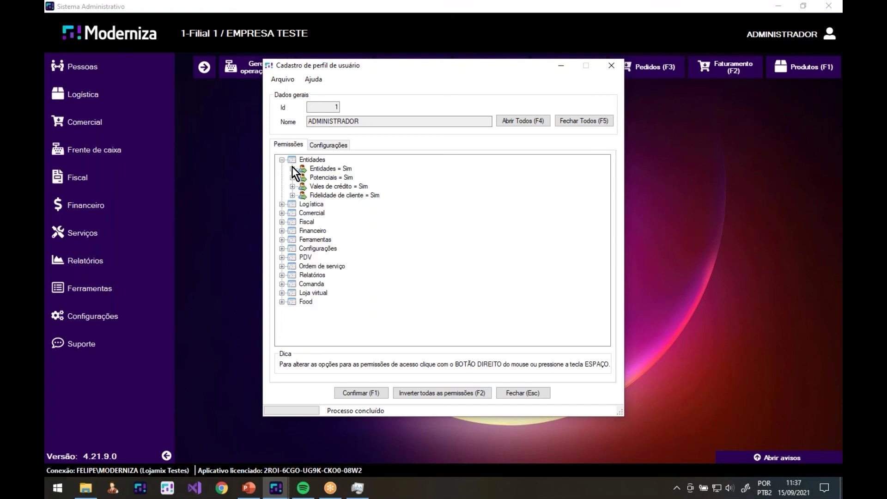
# - Check the Fidelidade de cliente permission within the Entidades registration permissions, and close the profile and the profile list without saving
pyautogui.click(292, 169)
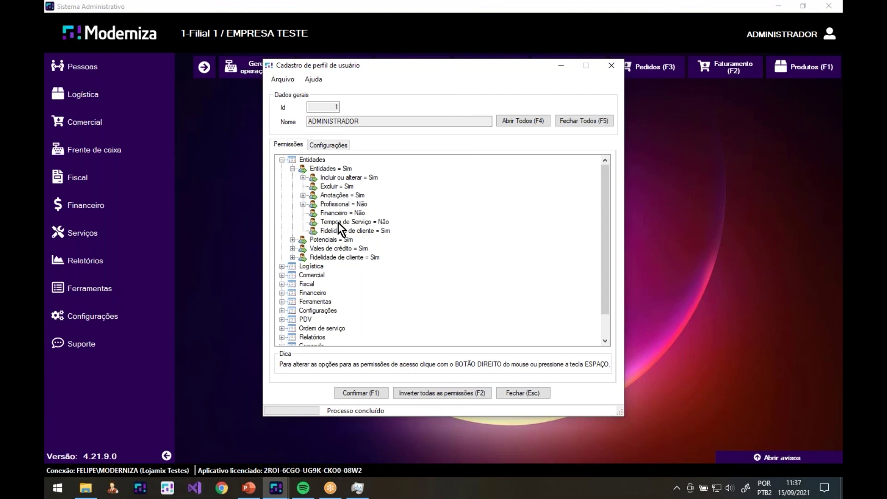
pyautogui.click(350, 230)
pyautogui.click(292, 169)
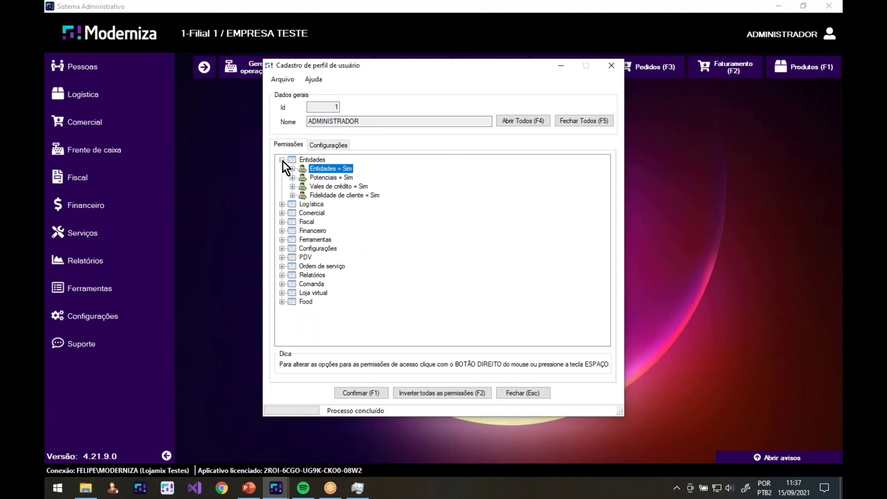
pyautogui.click(282, 160)
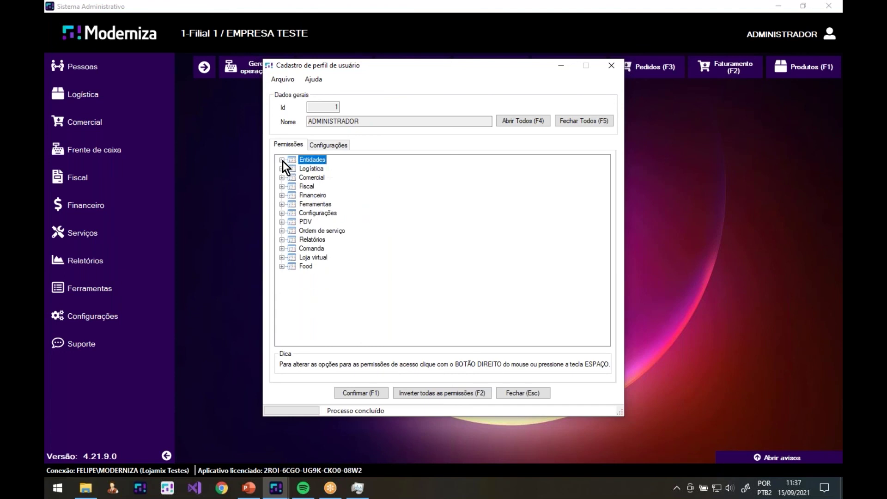
pyautogui.click(506, 393)
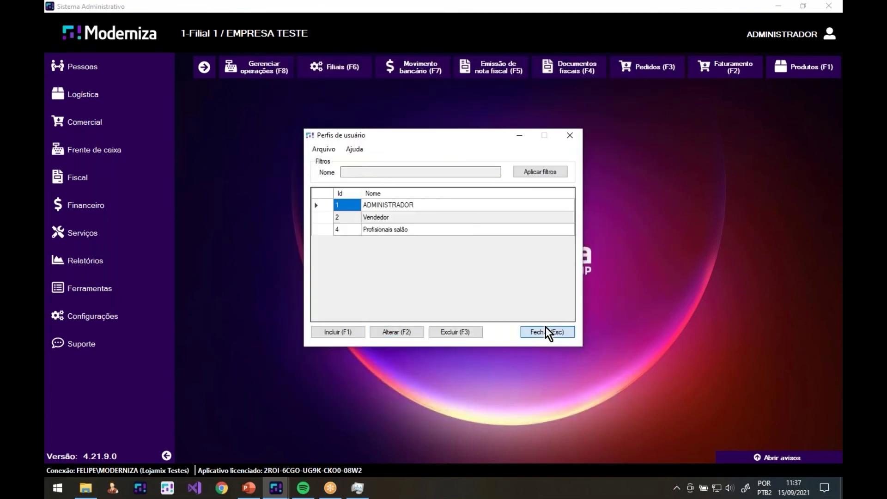
pyautogui.click(545, 331)
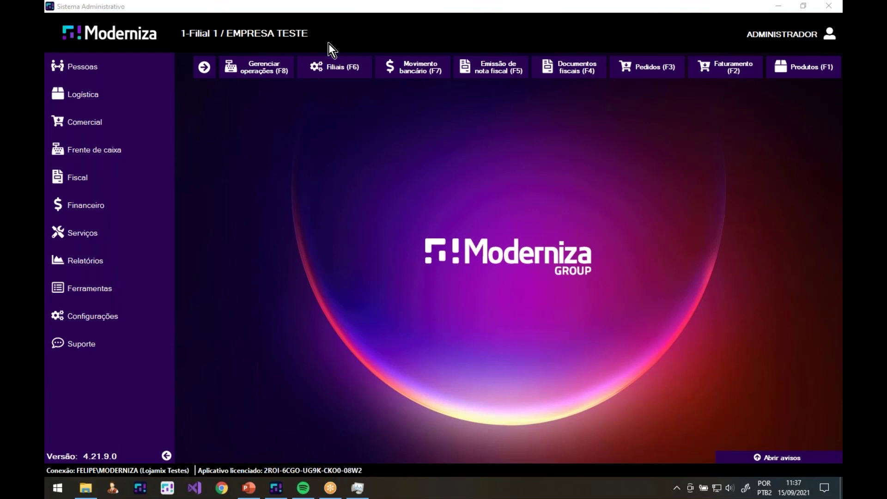
pyautogui.click(331, 67)
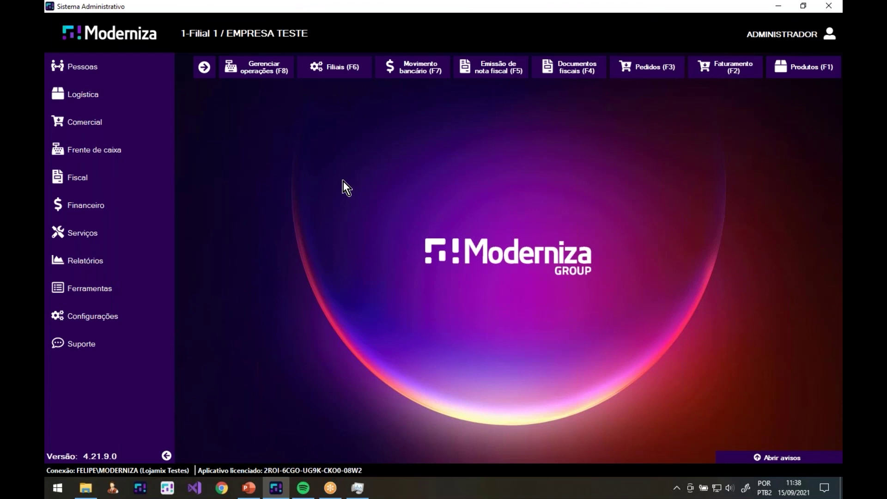
# - Open the Fidelidade scoring rules under Pessoas and bring up their online help page
pyautogui.click(110, 70)
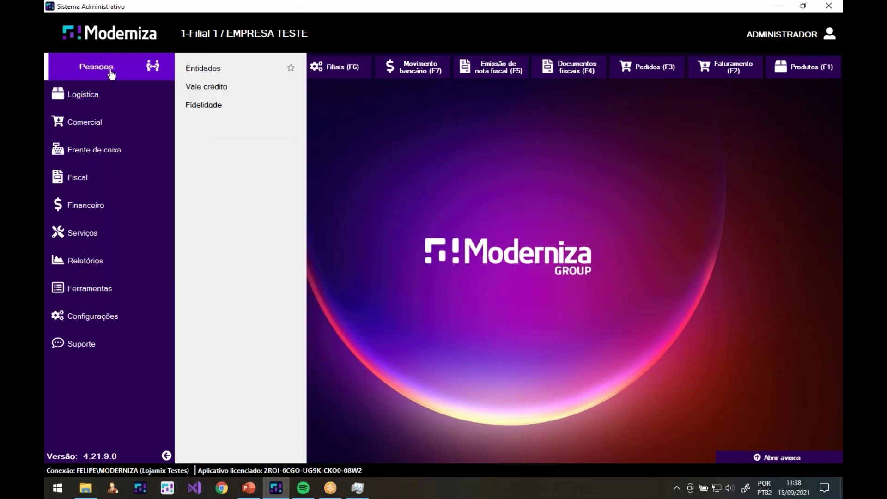
pyautogui.click(204, 108)
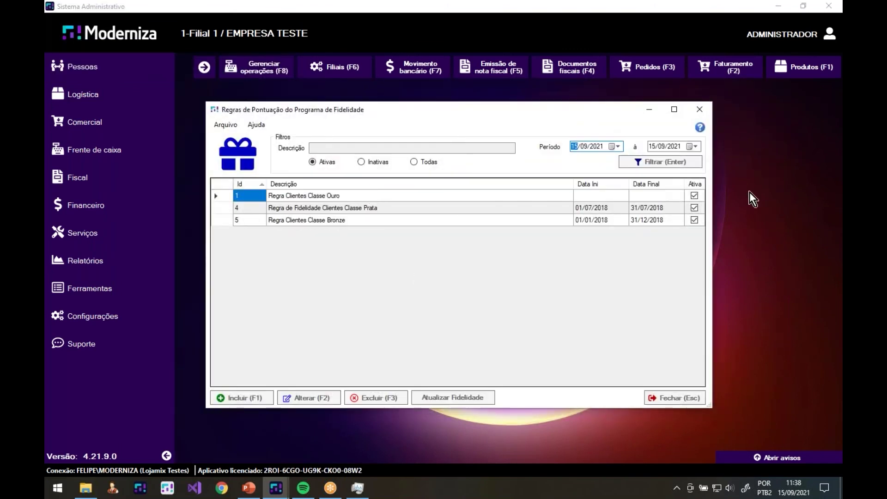
pyautogui.click(703, 130)
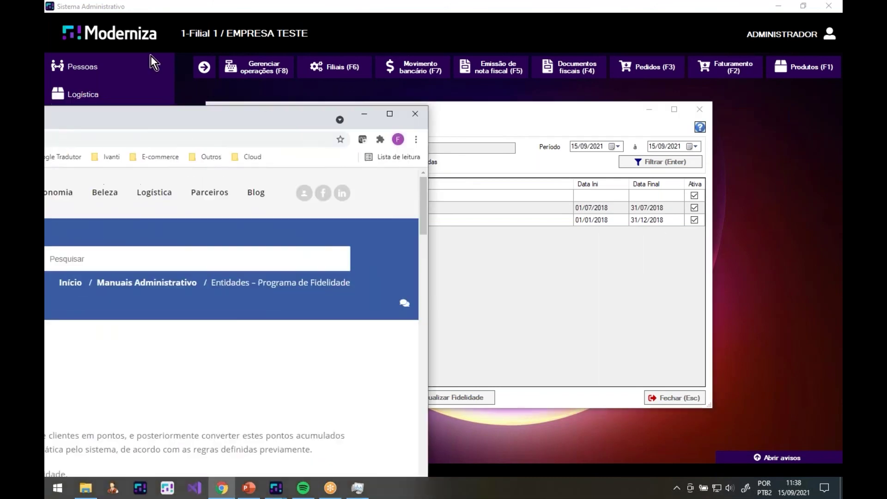
# - Read the Programa de Fidelidade manual, covering the history update, the Cadastro and Pontuação settings, and the Valor sobra acumulado explanation
pyautogui.scroll(-2, 357, 336)
pyautogui.scroll(-9, 358, 336)
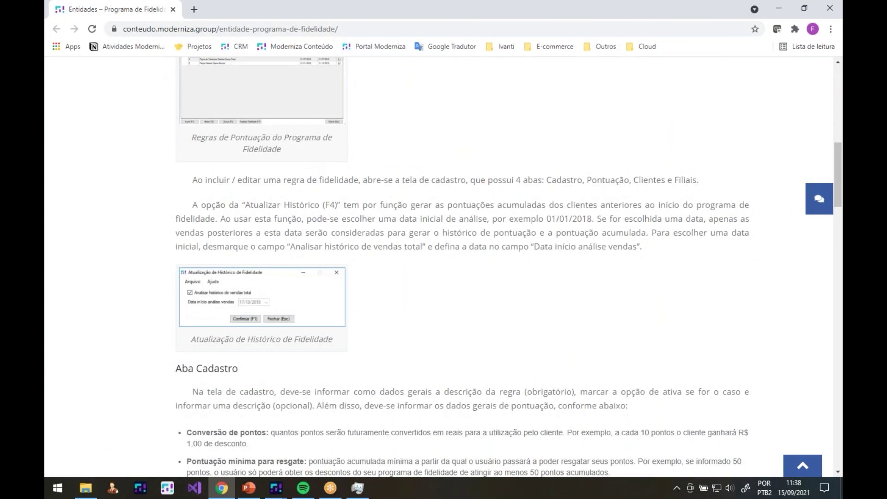
pyautogui.scroll(4, 338, 262)
pyautogui.scroll(-9, 339, 262)
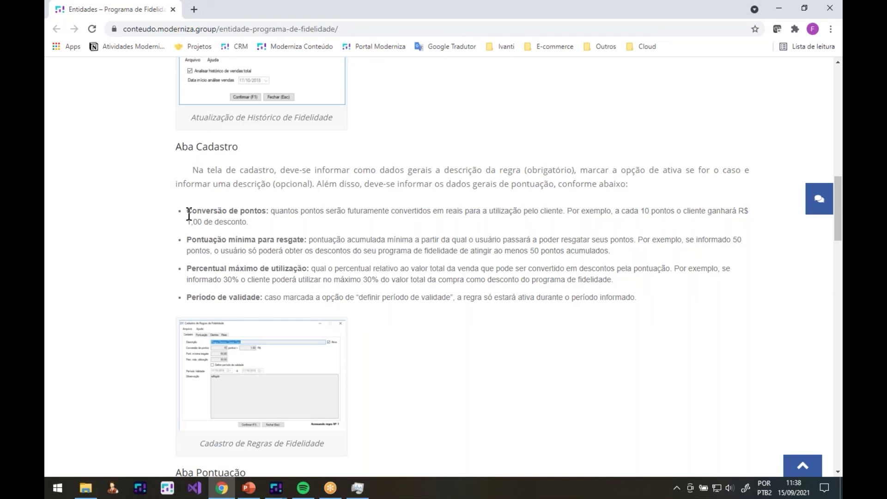
pyautogui.scroll(-6, 240, 258)
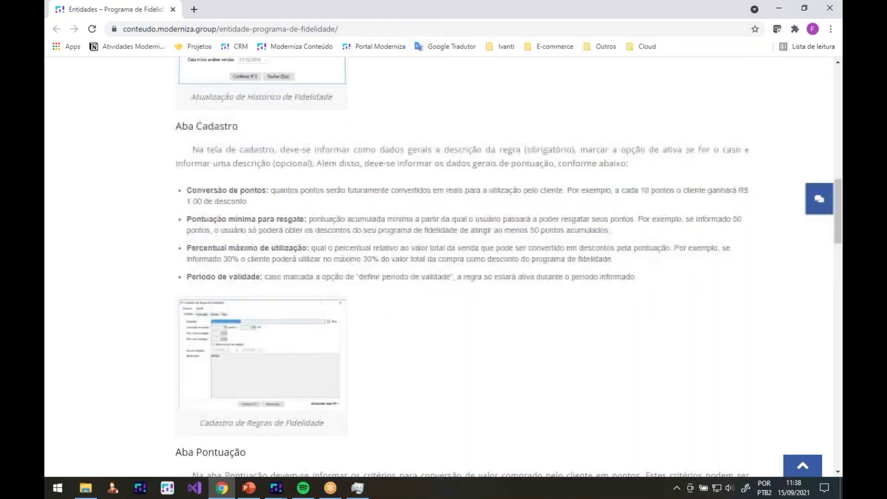
pyautogui.scroll(-5, 194, 308)
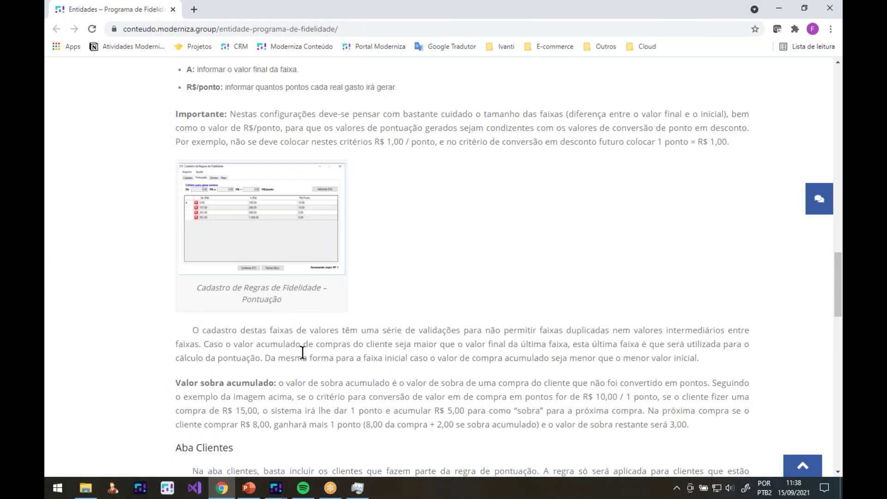
pyautogui.scroll(-2, 273, 327)
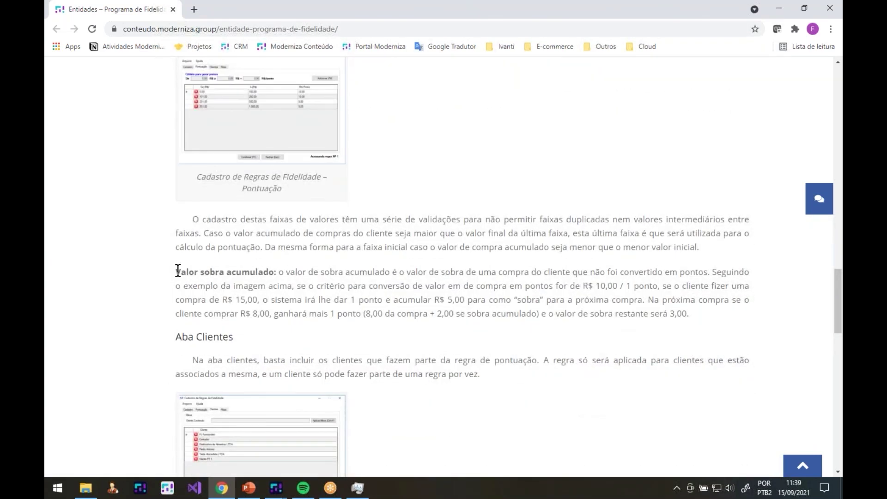
pyautogui.moveTo(176, 272); pyautogui.dragTo(710, 314)
pyautogui.click(707, 313)
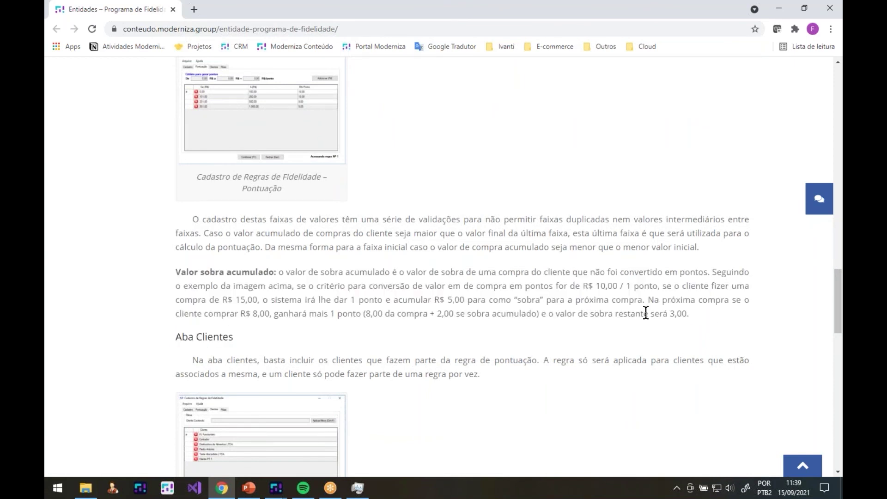